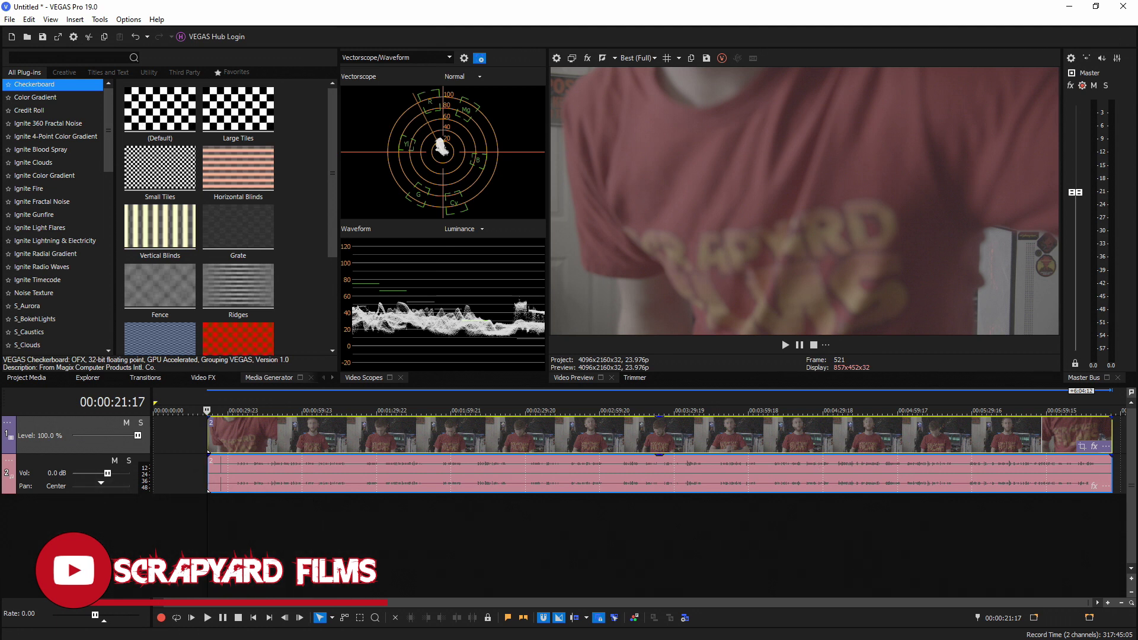
Open the render dialog for the project and choose the MAGIX AVC/AAC MP4 format with the Internet UHD 2160p 59.94 fps template
click(11, 19)
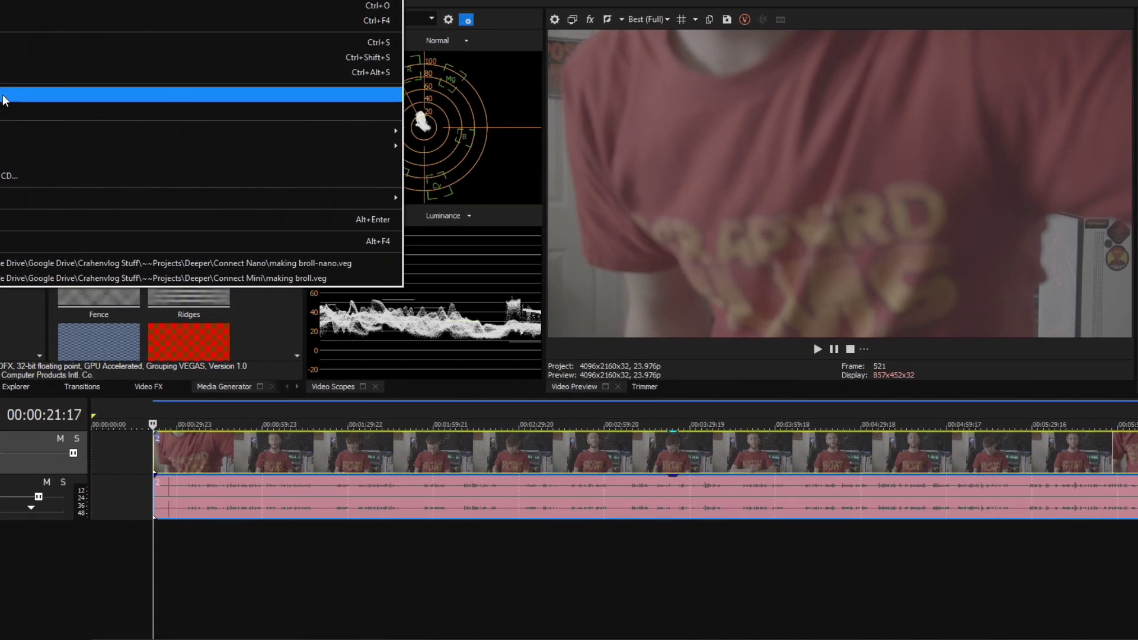
click(3, 100)
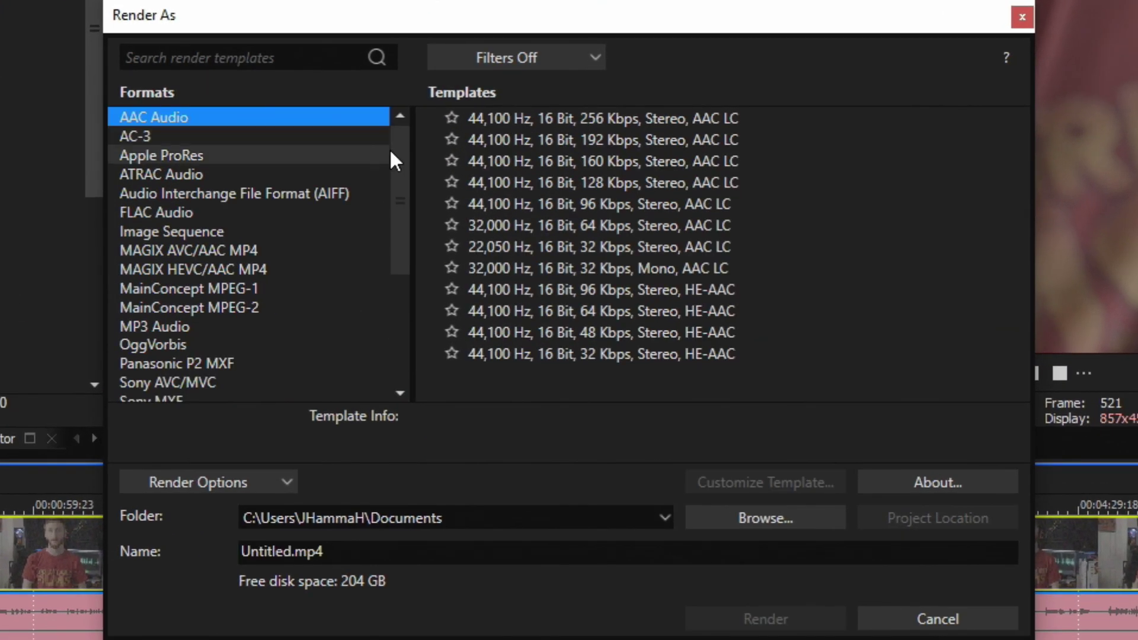
scroll(400, 169, down, 2)
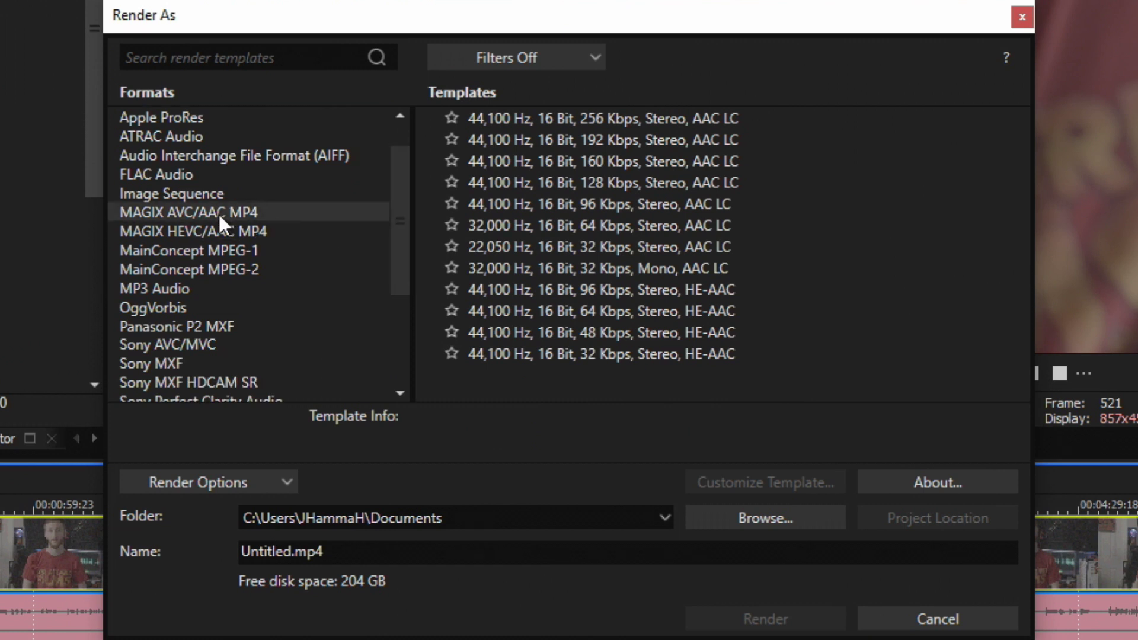
click(218, 212)
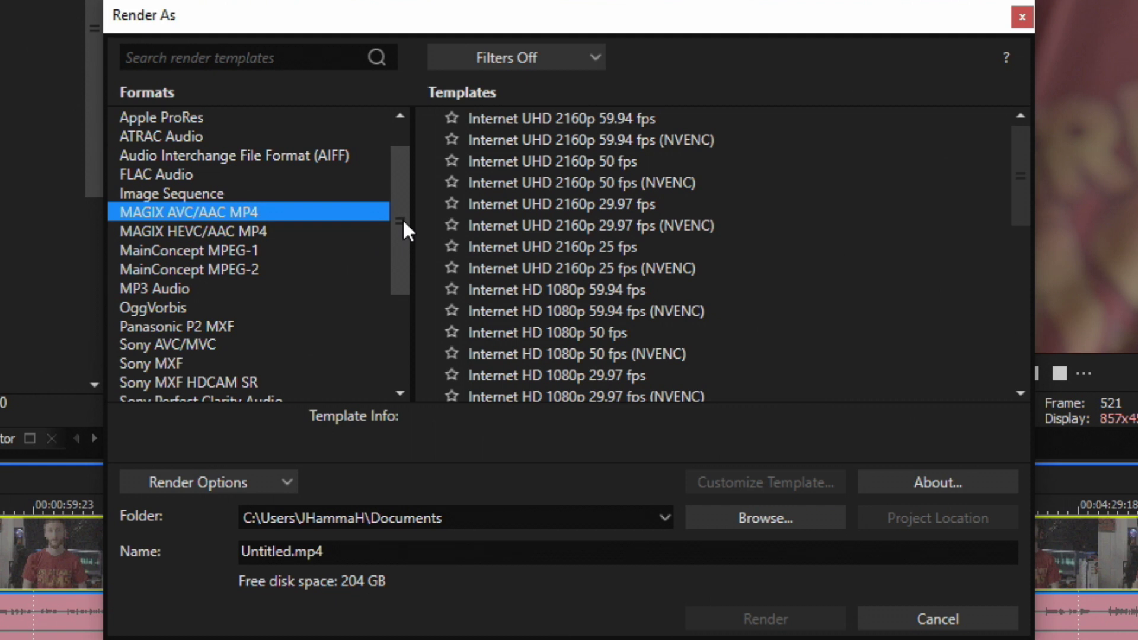
mouse_move(1027, 172)
mouse_down()
mouse_move(1034, 290)
mouse_move(1020, 160)
mouse_up()
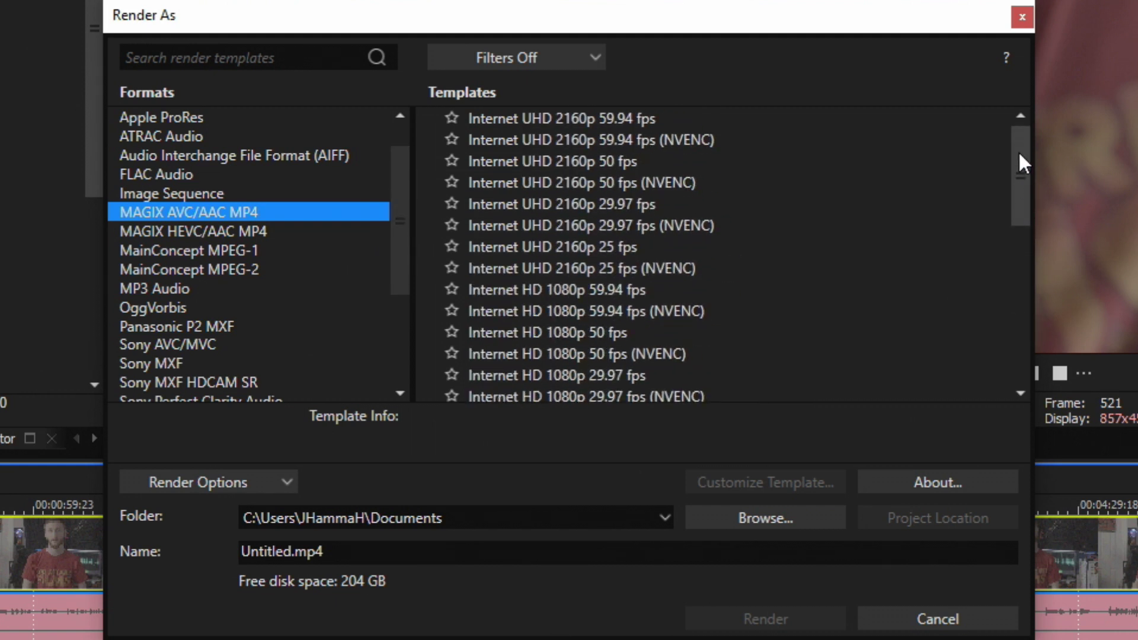
click(585, 118)
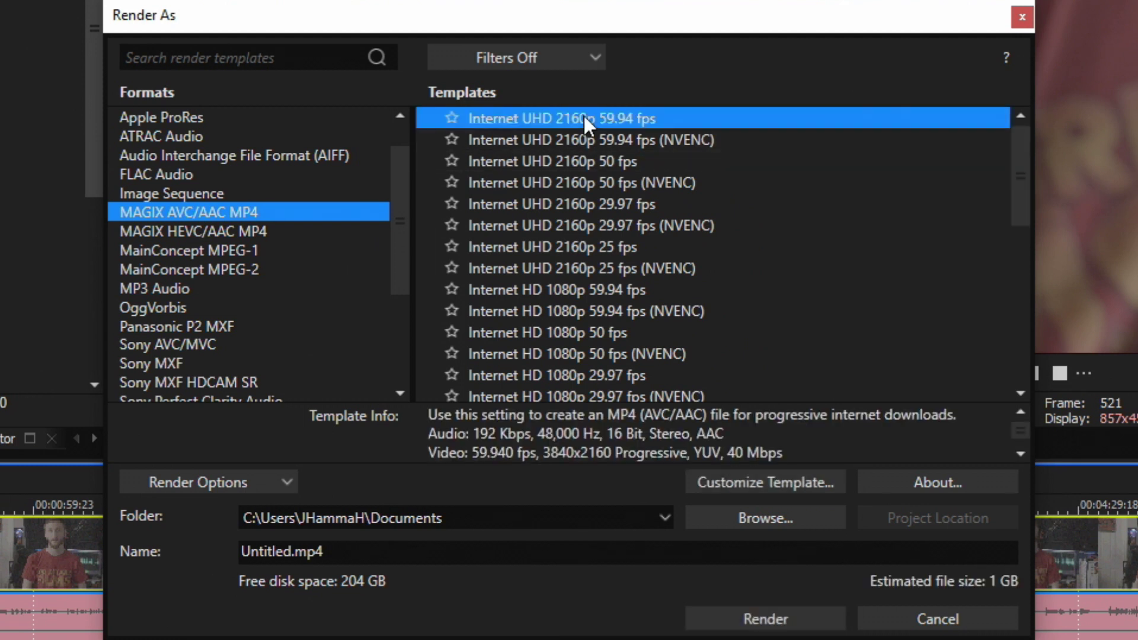
Customize the selected template with a frame size of HD 1080 (1920x1080) and the High profile
click(823, 482)
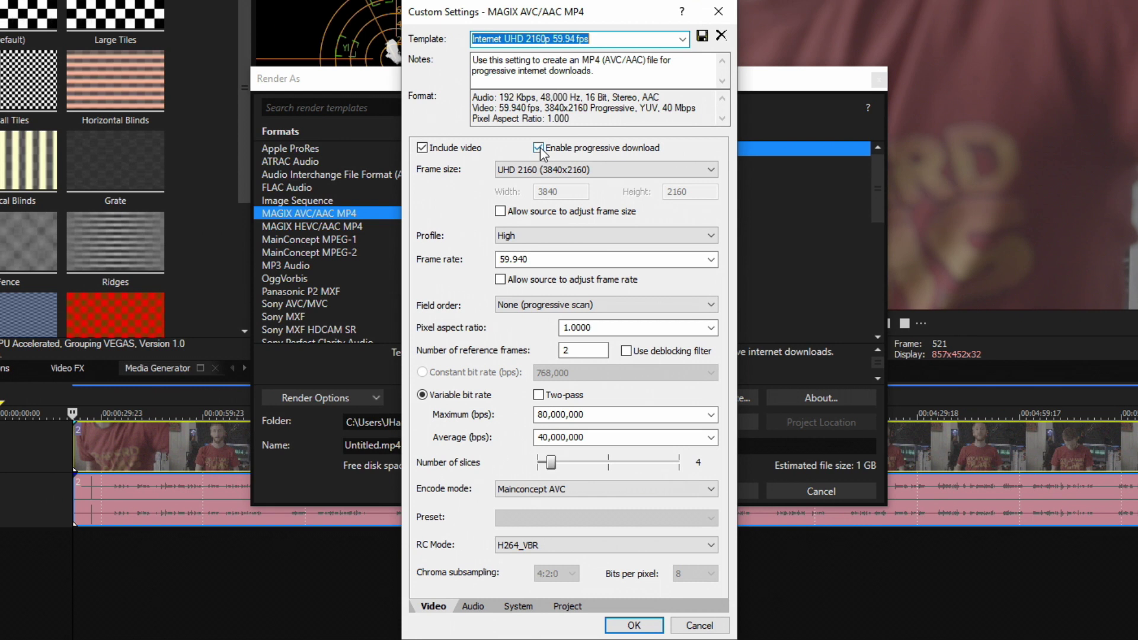
click(599, 169)
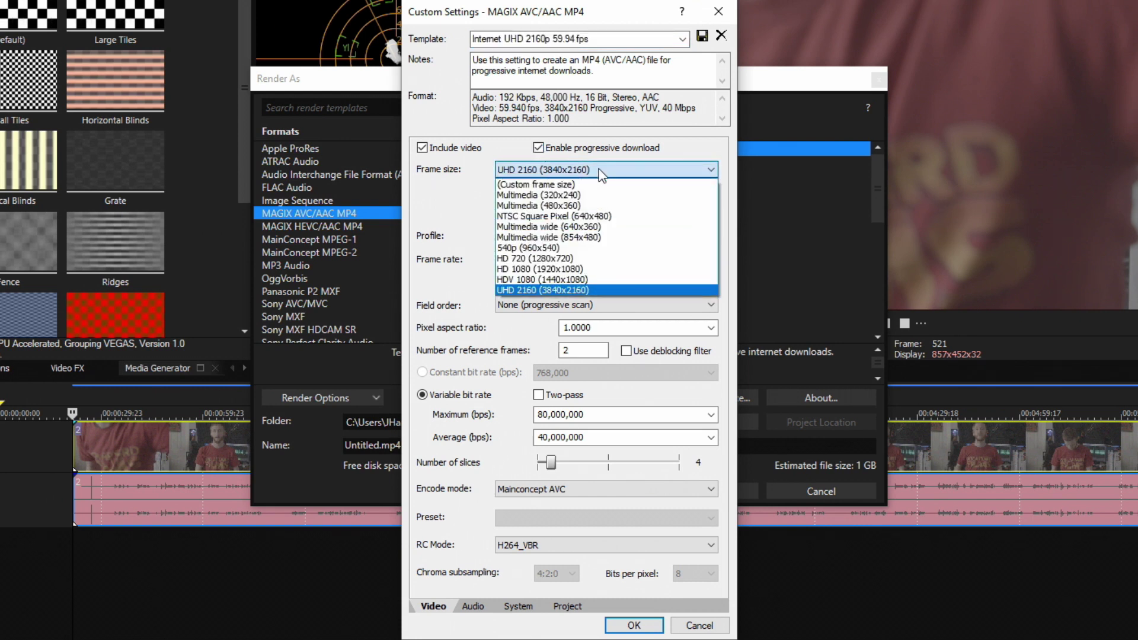
click(608, 269)
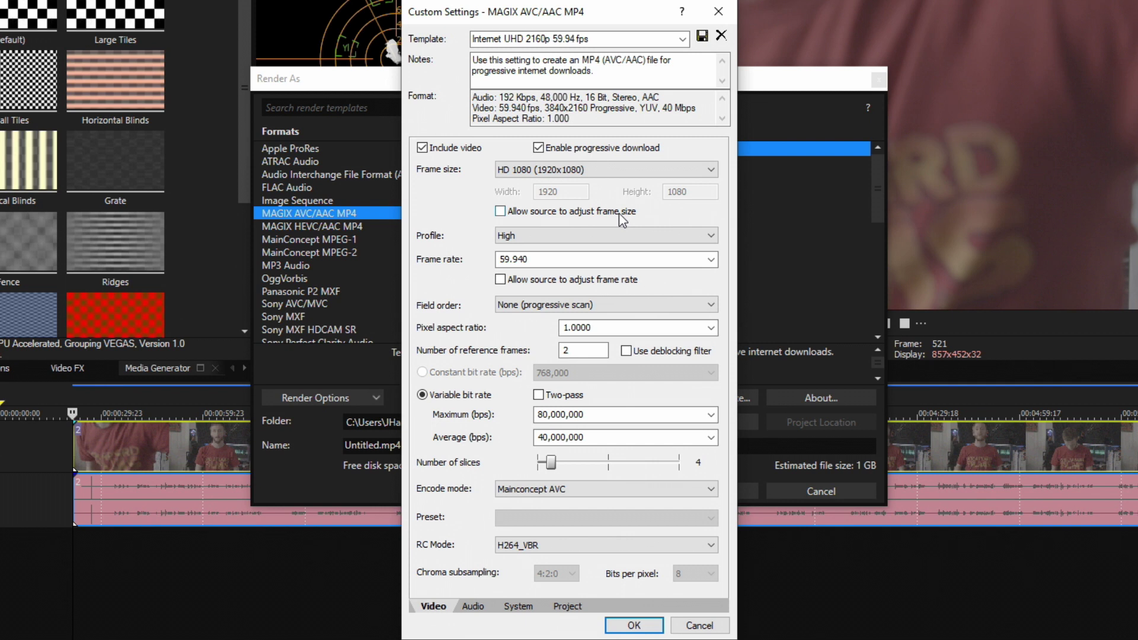
click(562, 238)
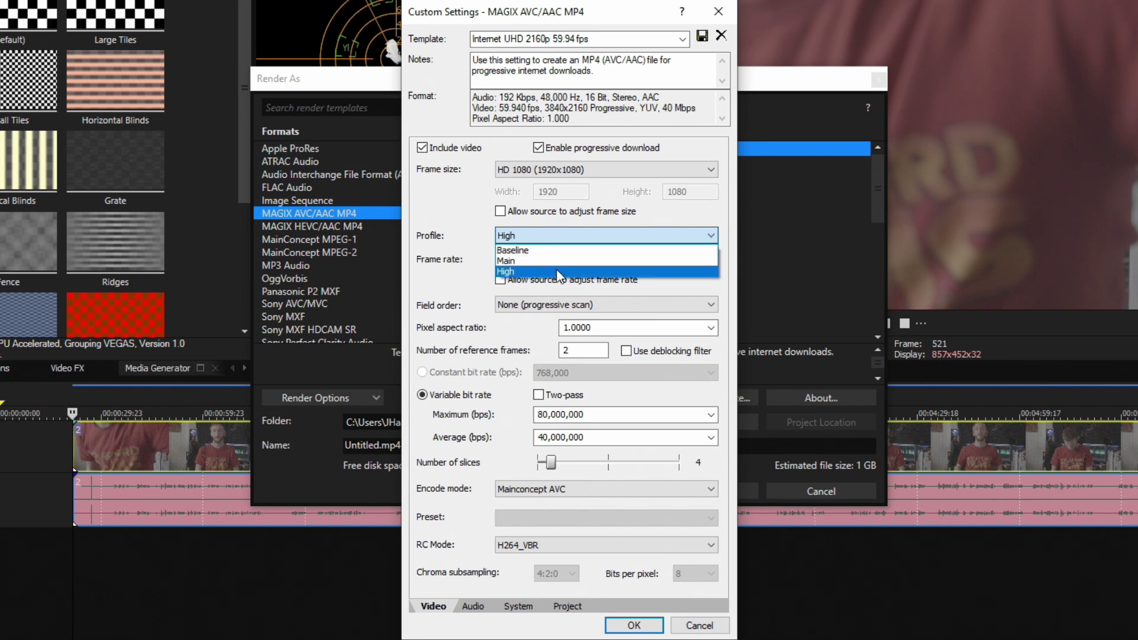
click(558, 272)
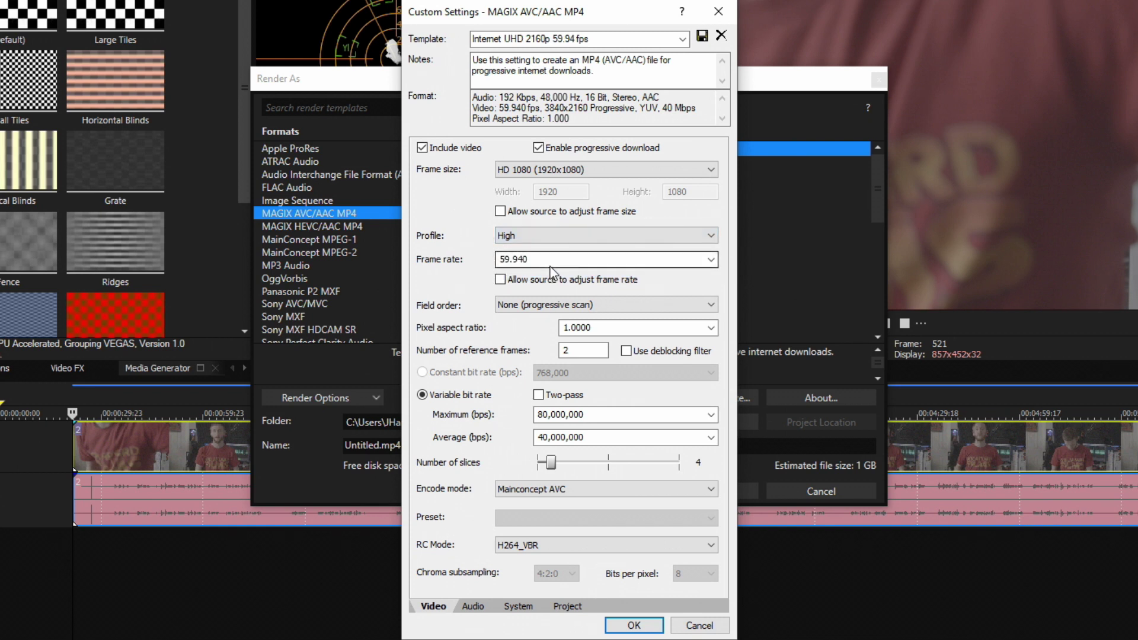
Set the template's video frame rate to a custom value of 120 fps
click(711, 260)
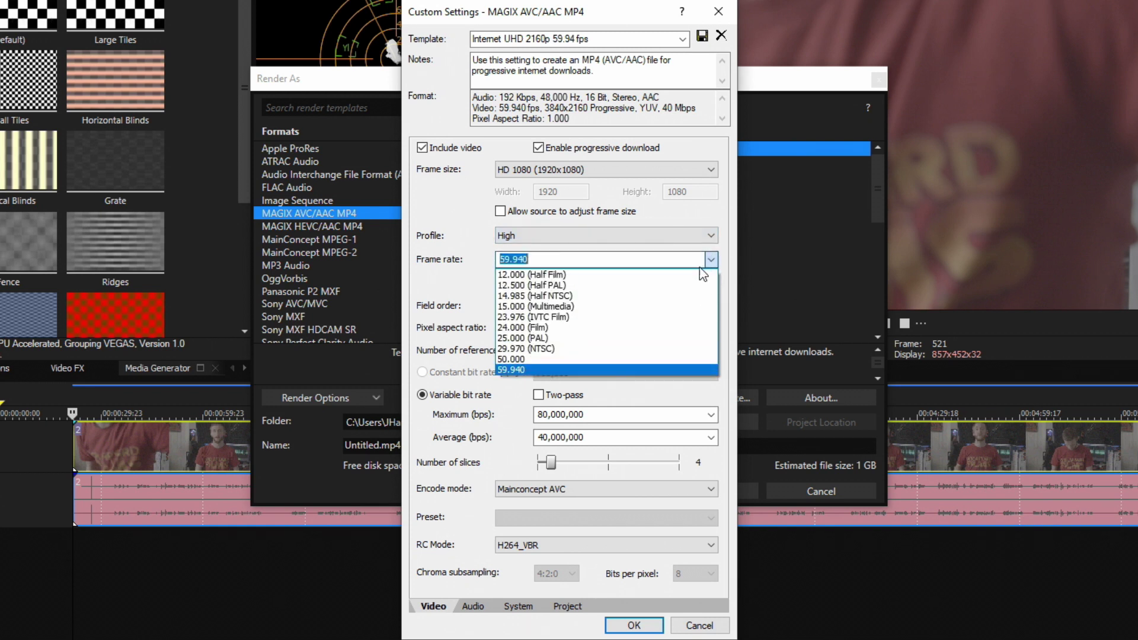
click(557, 258)
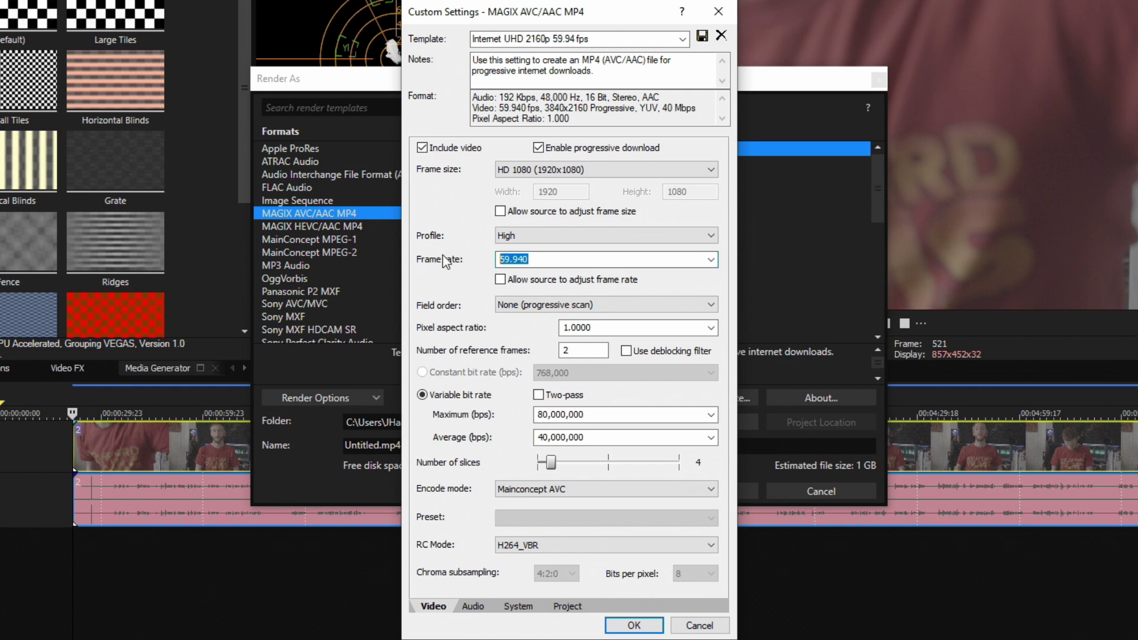
text(120)
key(Tab)
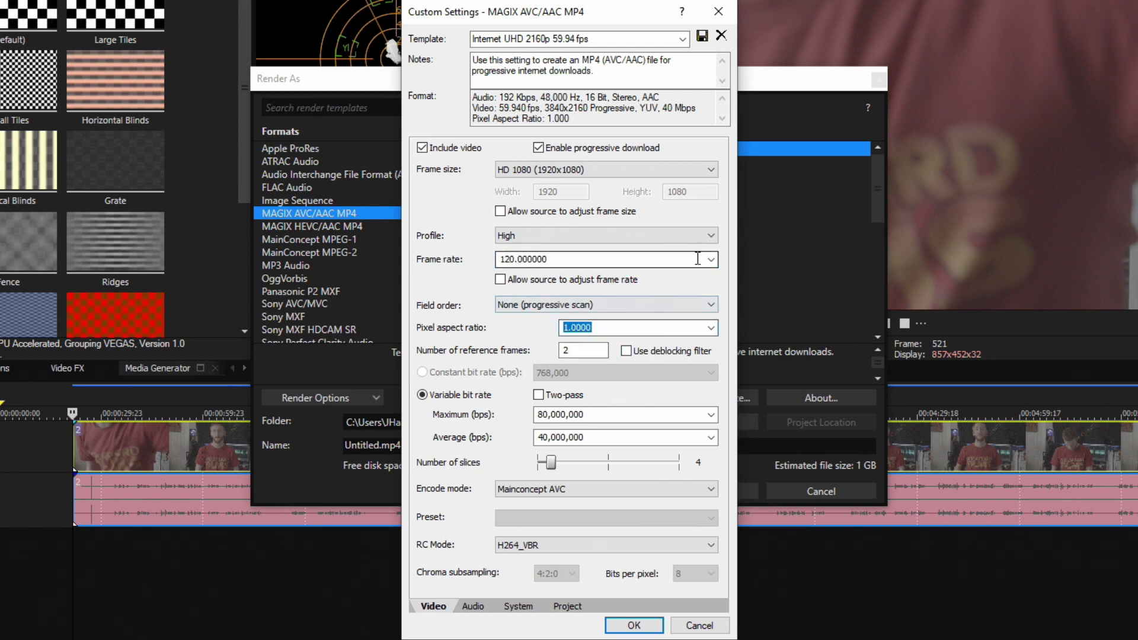
drag(697, 258, 428, 265)
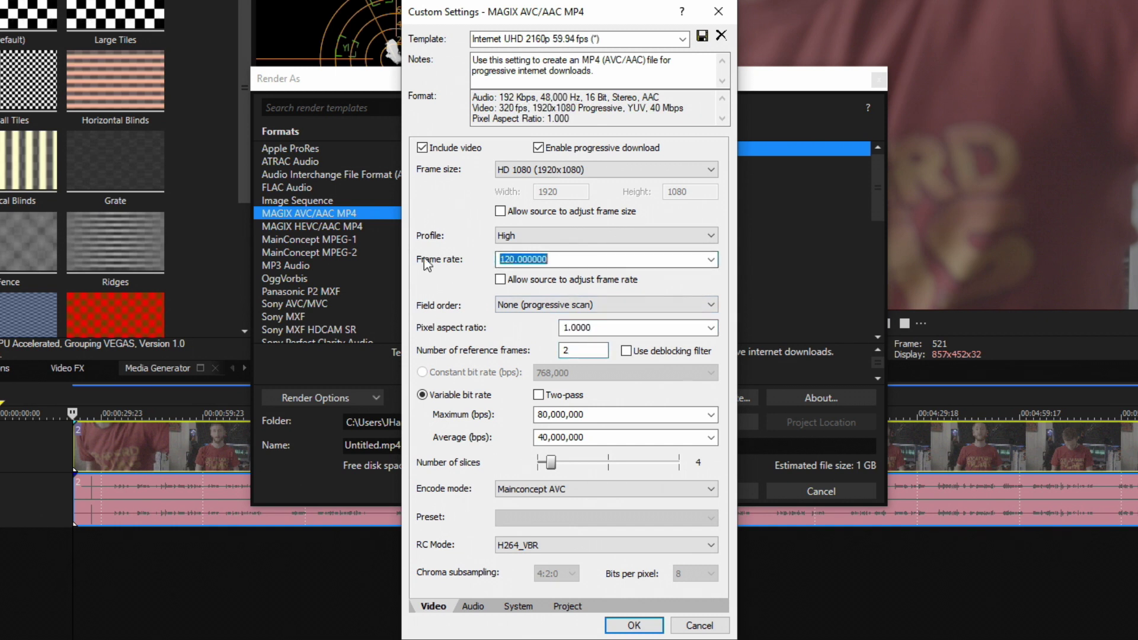
click(551, 260)
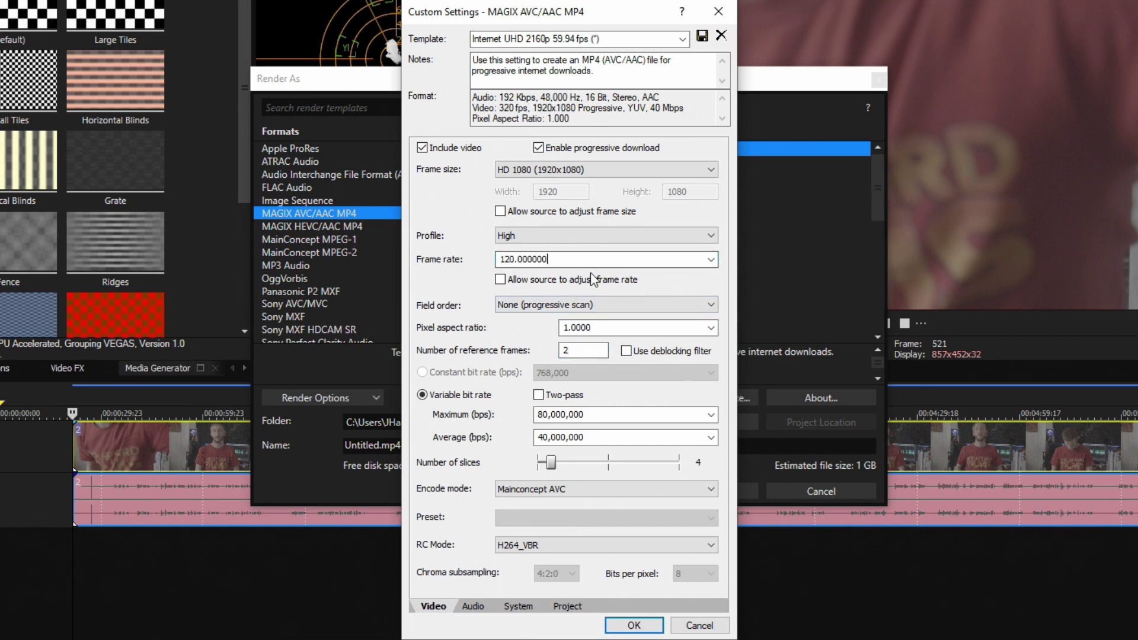
Examine the field order, pixel aspect ratio and number of reference frames settings of the video
click(533, 304)
click(537, 305)
click(610, 327)
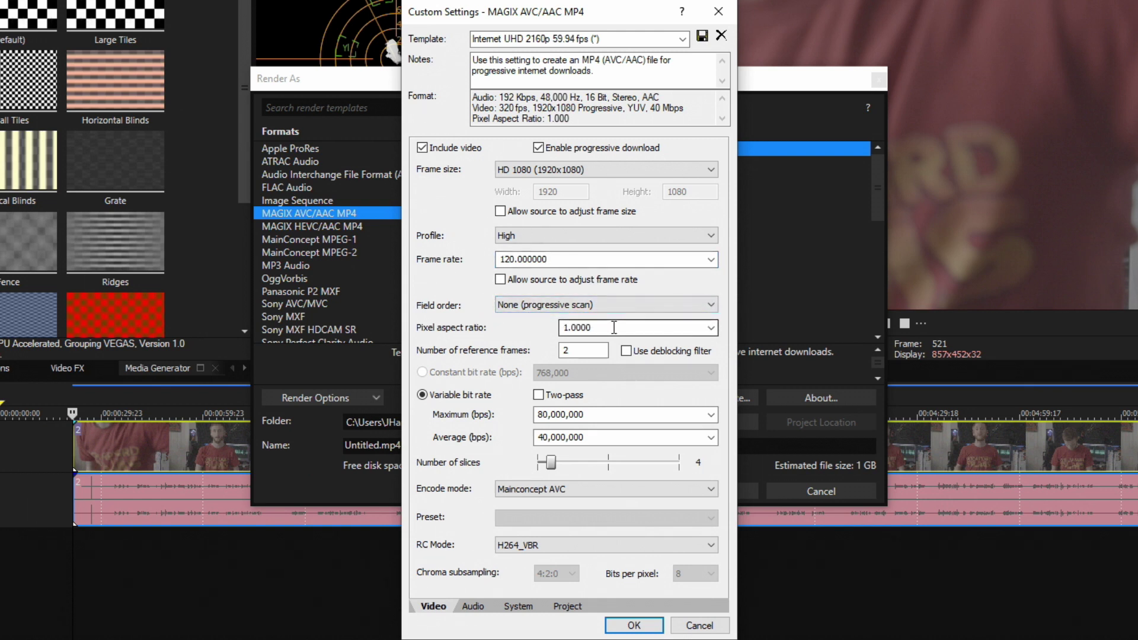
click(710, 327)
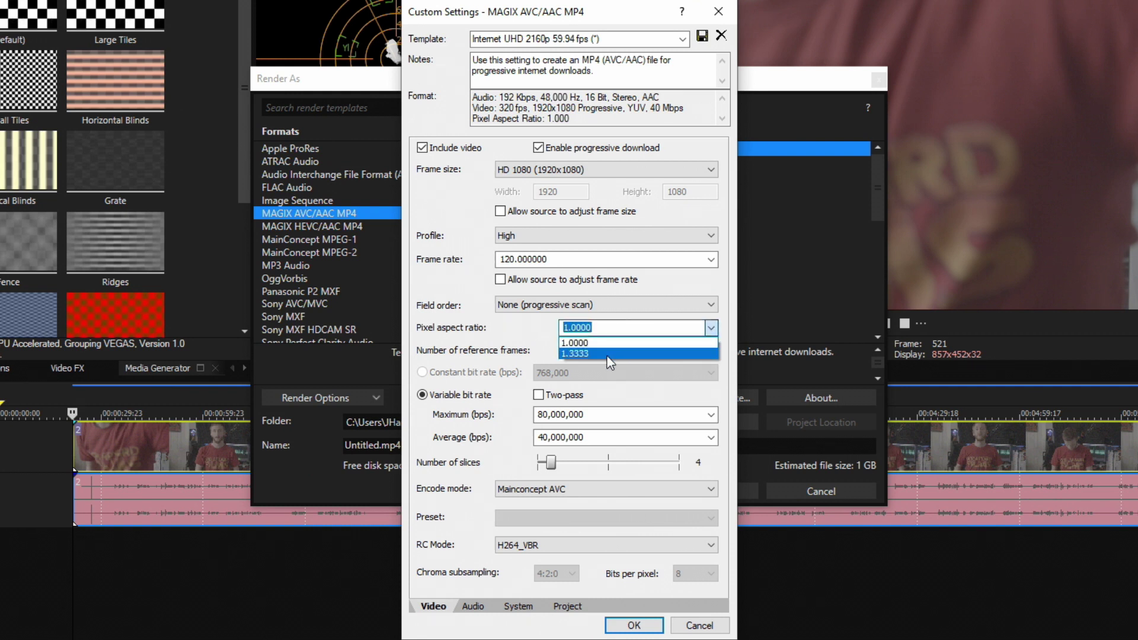
click(471, 349)
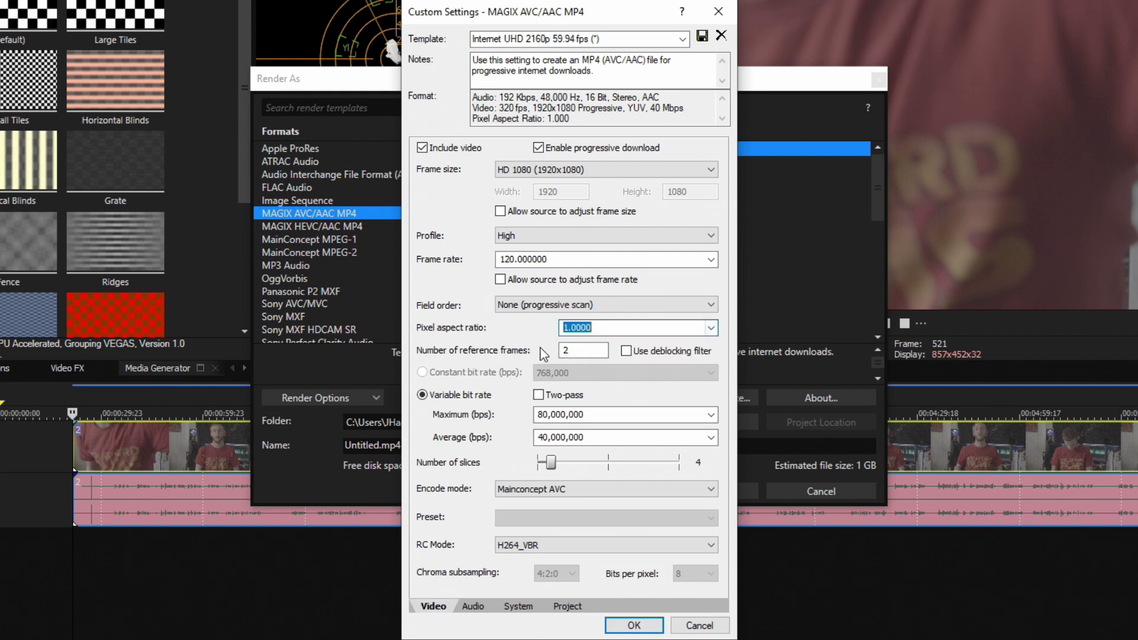
click(592, 349)
drag(592, 349, 560, 350)
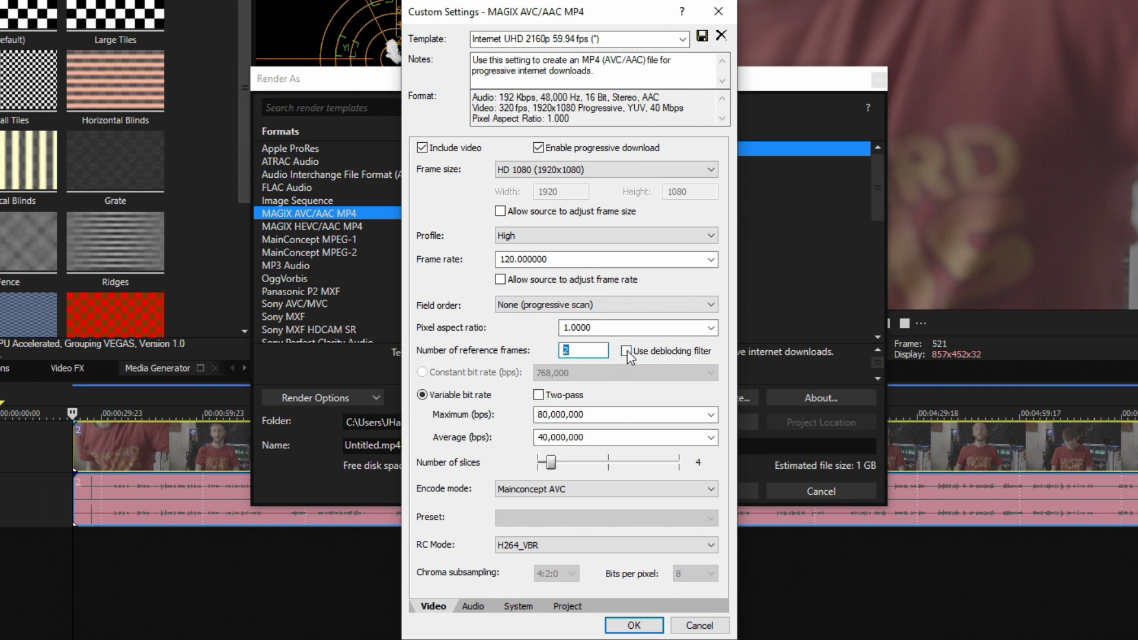
Use a variable bit rate and set its maximum to 100,000,000 bps
click(446, 396)
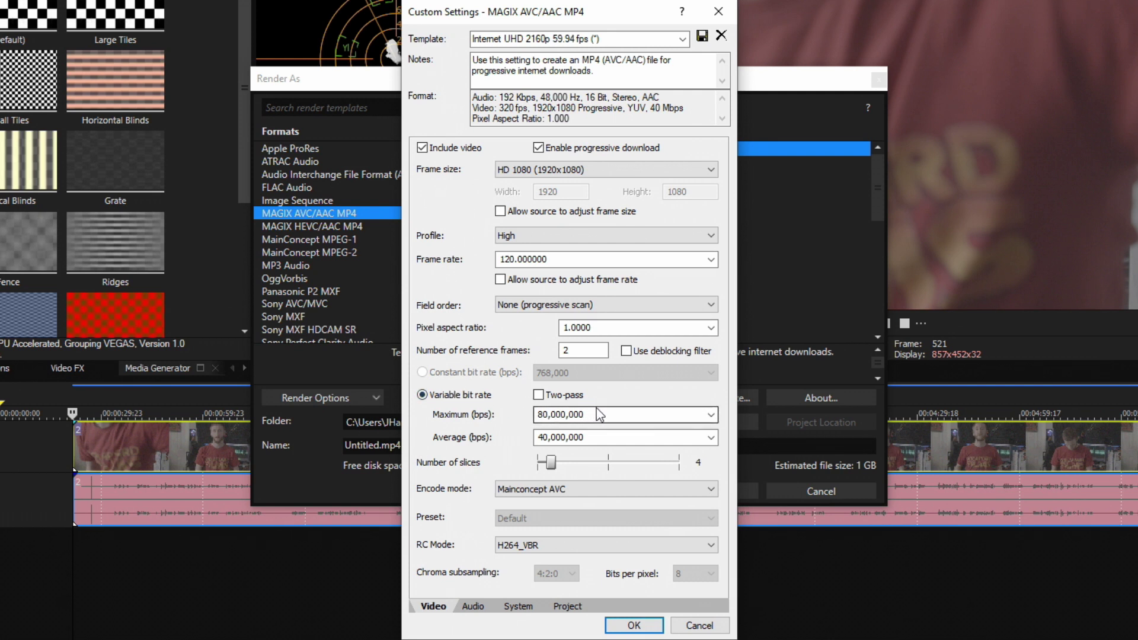
drag(594, 415, 500, 422)
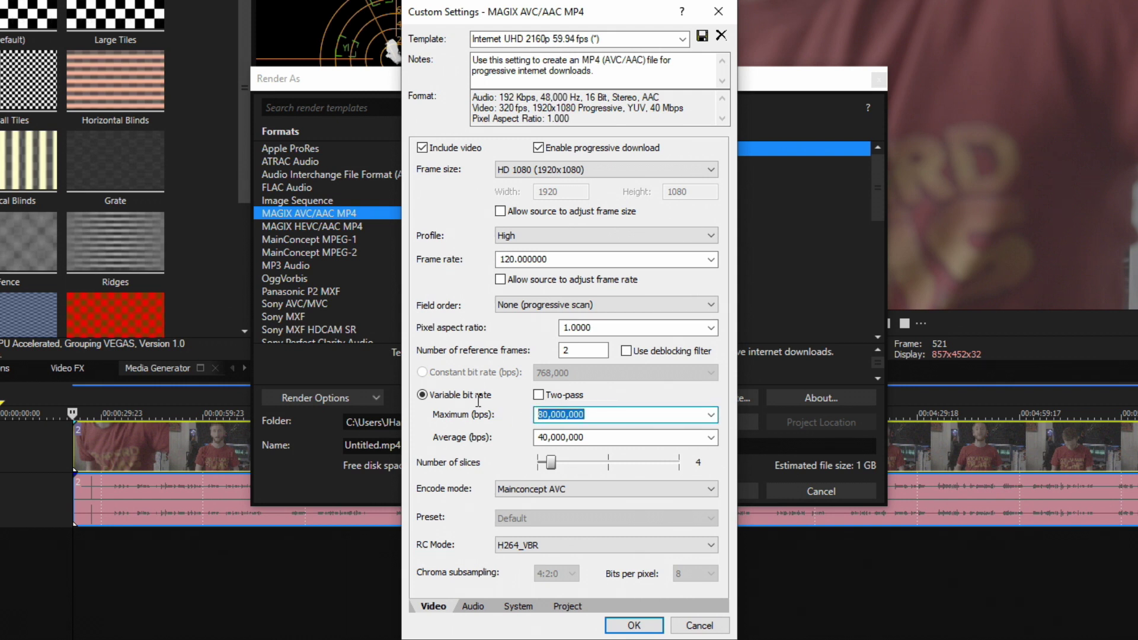
click(617, 414)
key(Home)
key(Delete)
text(10)
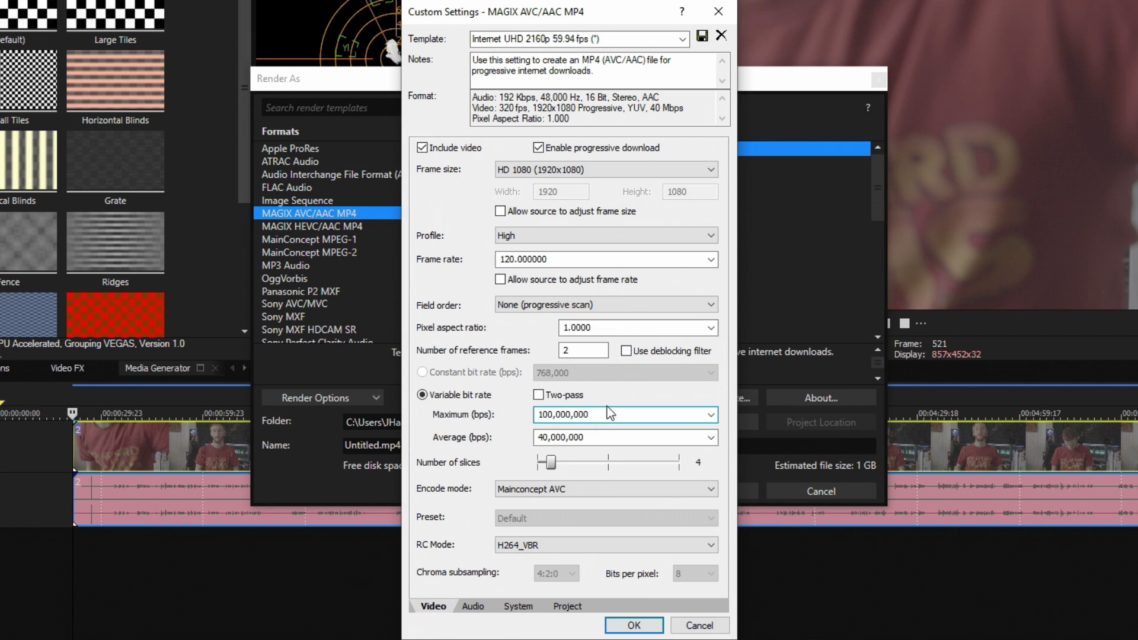
key(Right)
key(Right)
drag(596, 415, 547, 418)
click(536, 418)
drag(536, 416, 613, 416)
click(558, 414)
drag(537, 415, 593, 415)
Set both the maximum and the average variable bit rate to 40,000,000 bps
click(545, 437)
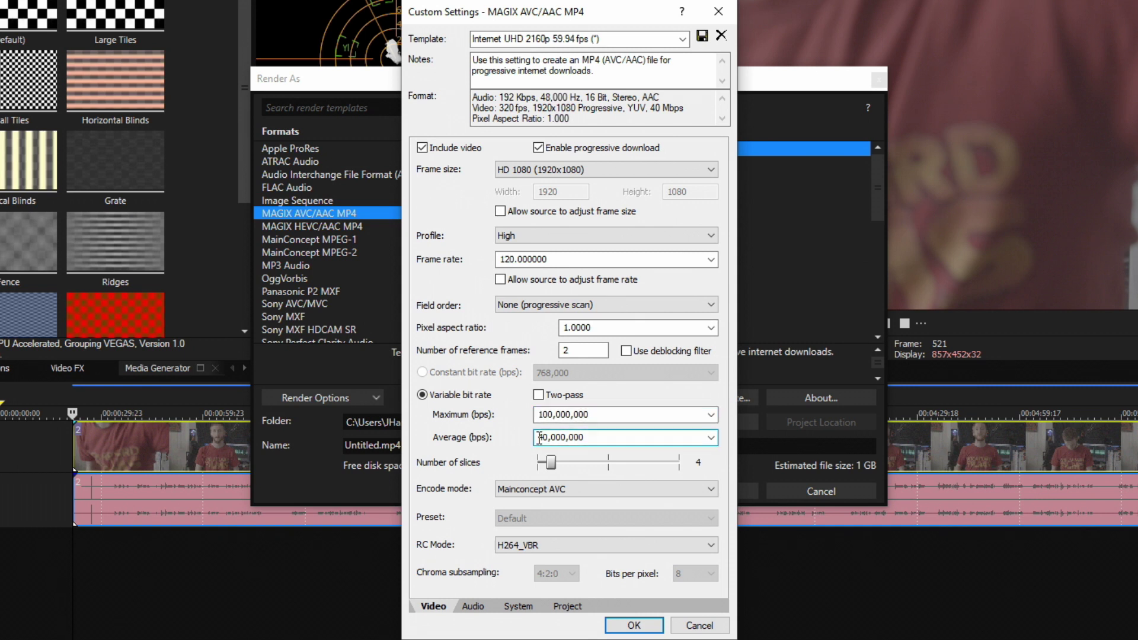
text(75)
key(BackSpace)
key(BackSpace)
text(80)
click(608, 434)
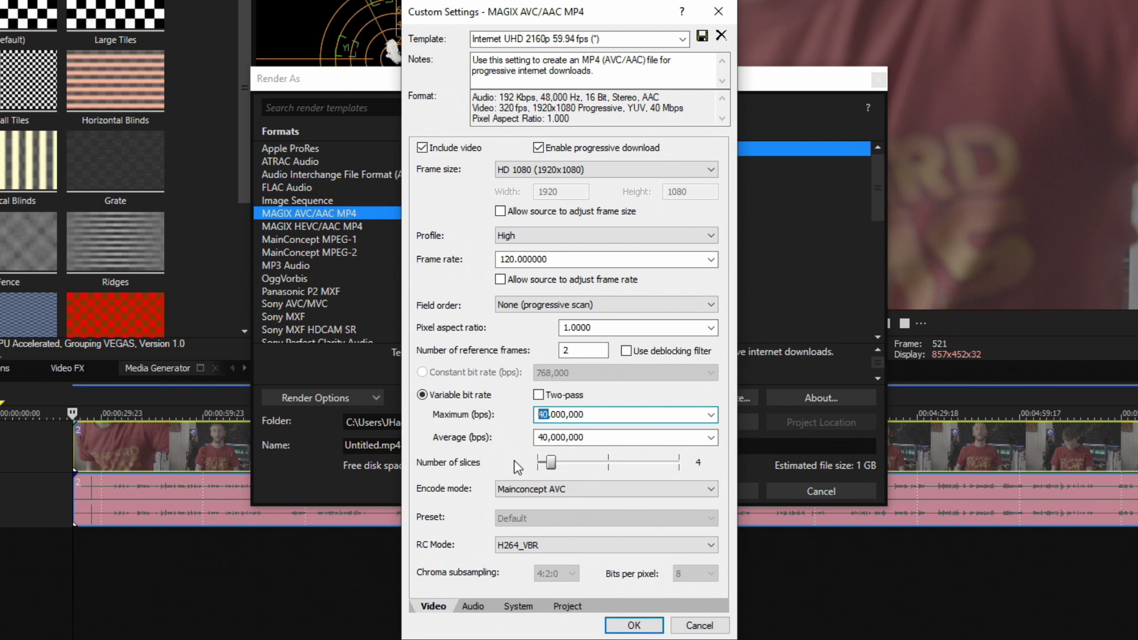
Review the available encode modes and switch the video encoding to NV Encoder
click(585, 489)
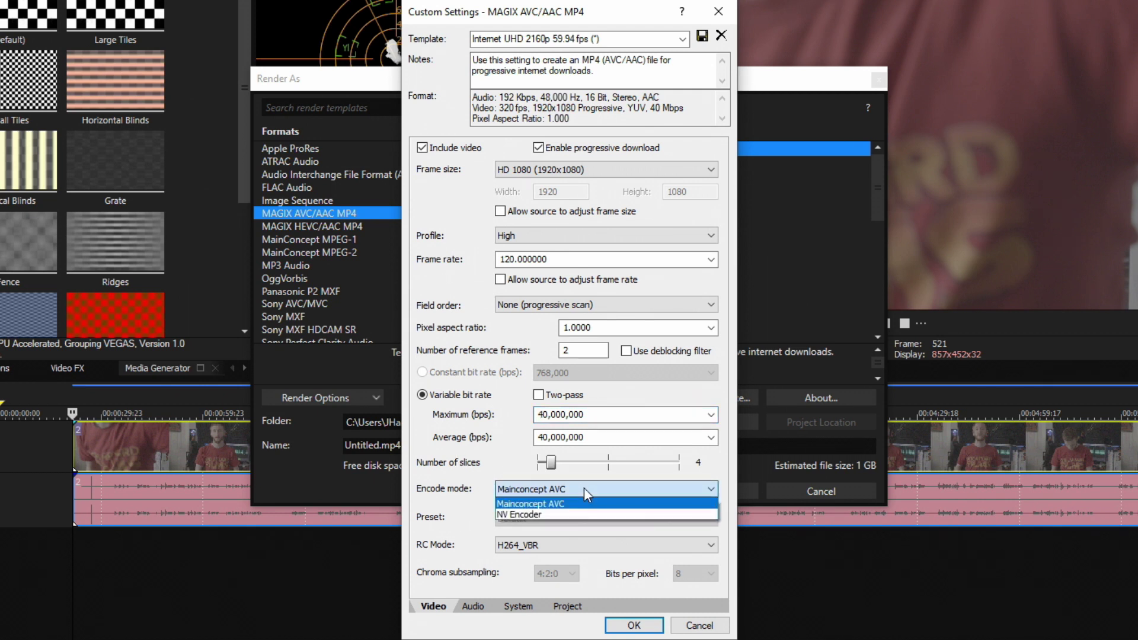
click(584, 488)
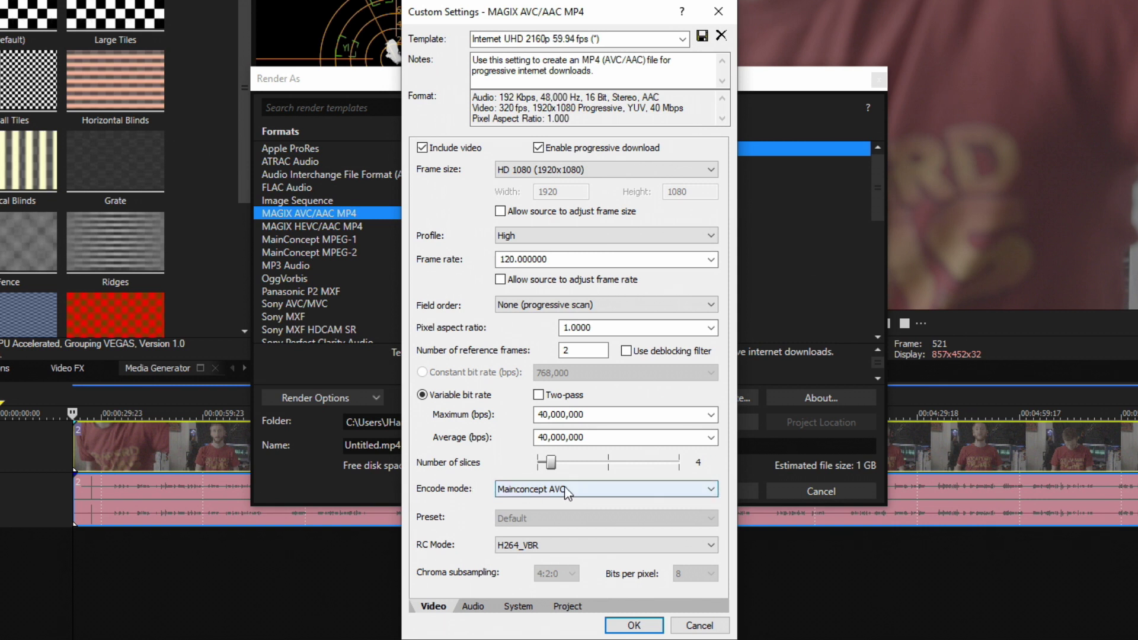
click(546, 491)
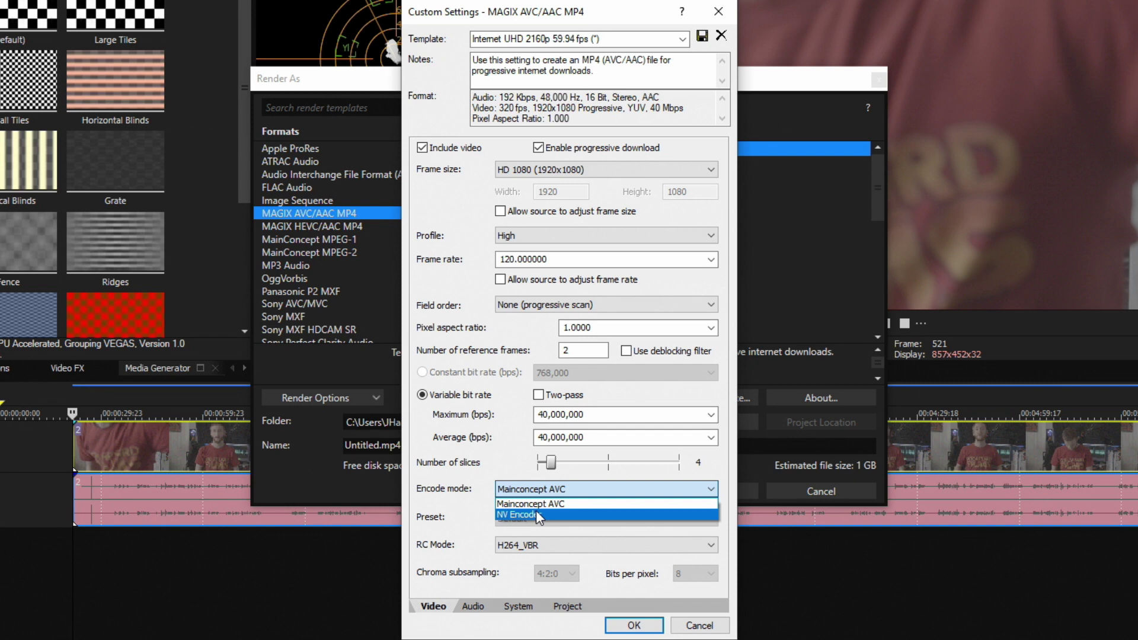
click(537, 514)
Review the encoder presets and set the preset to High quality
click(505, 517)
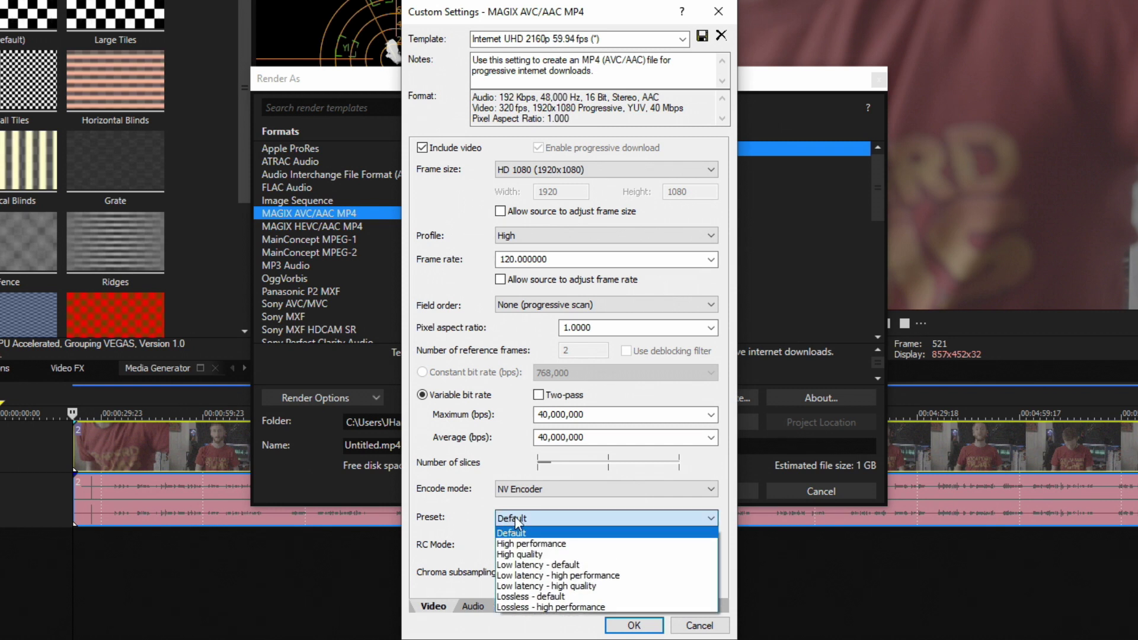
click(509, 532)
click(522, 518)
click(493, 517)
click(528, 517)
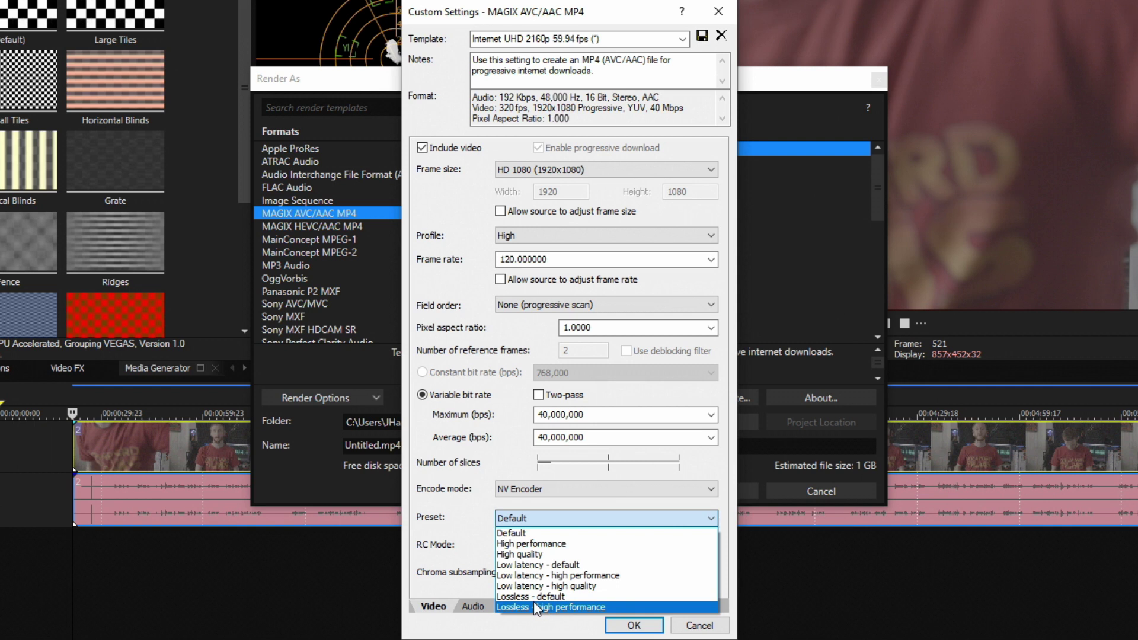
click(521, 554)
Set the RC mode to CBR - high quality with a constant bit rate of 135,000,000 bps
click(521, 544)
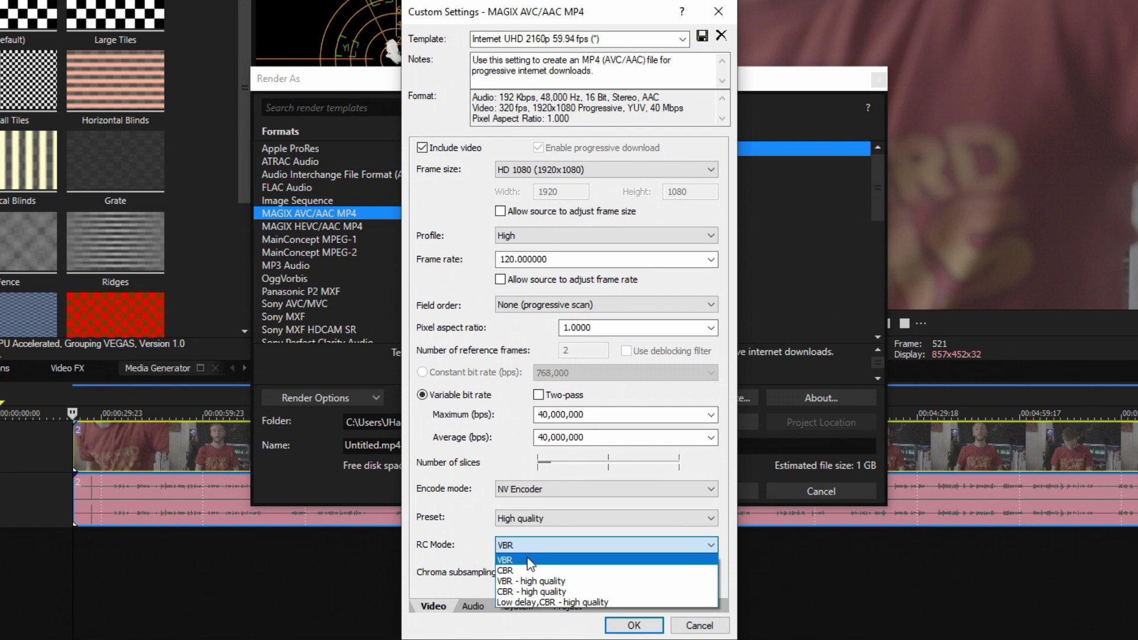
click(532, 591)
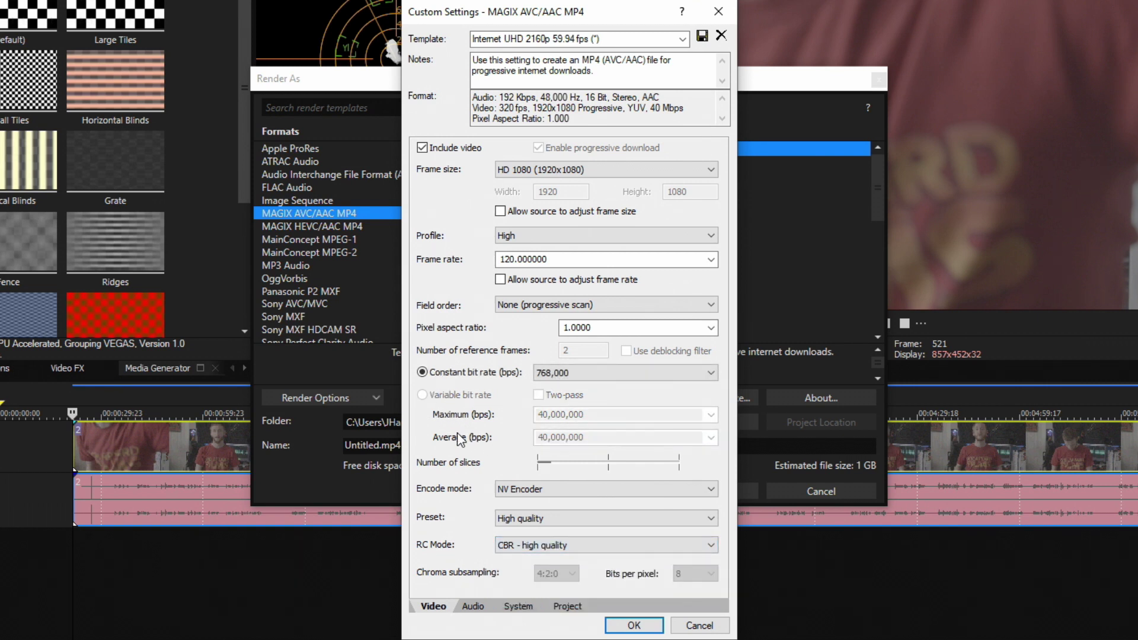
click(569, 372)
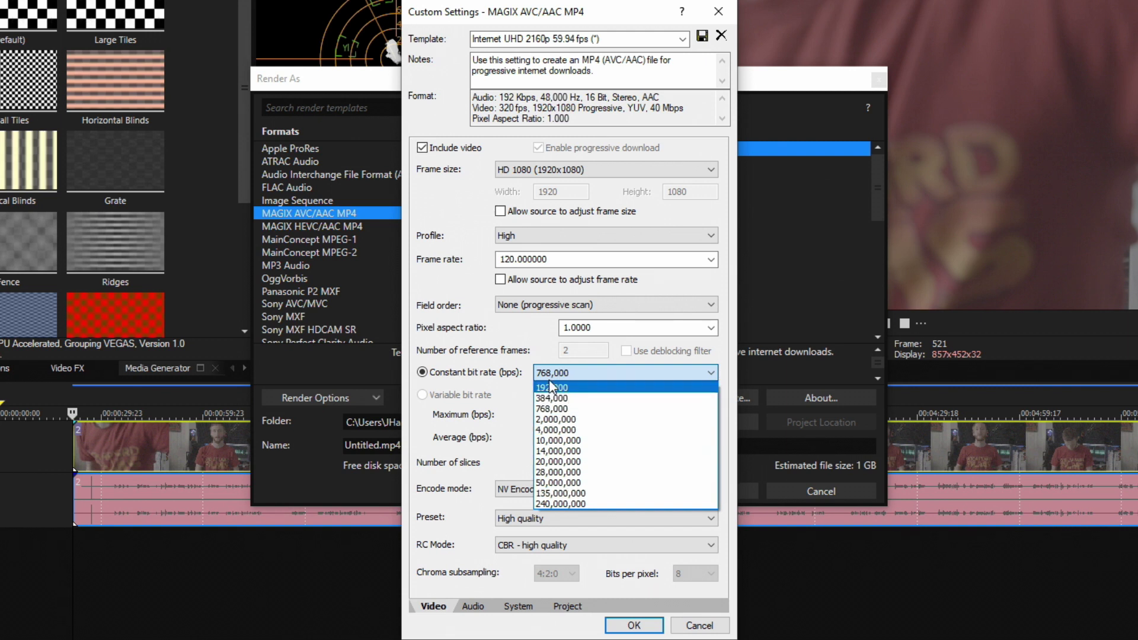
click(589, 494)
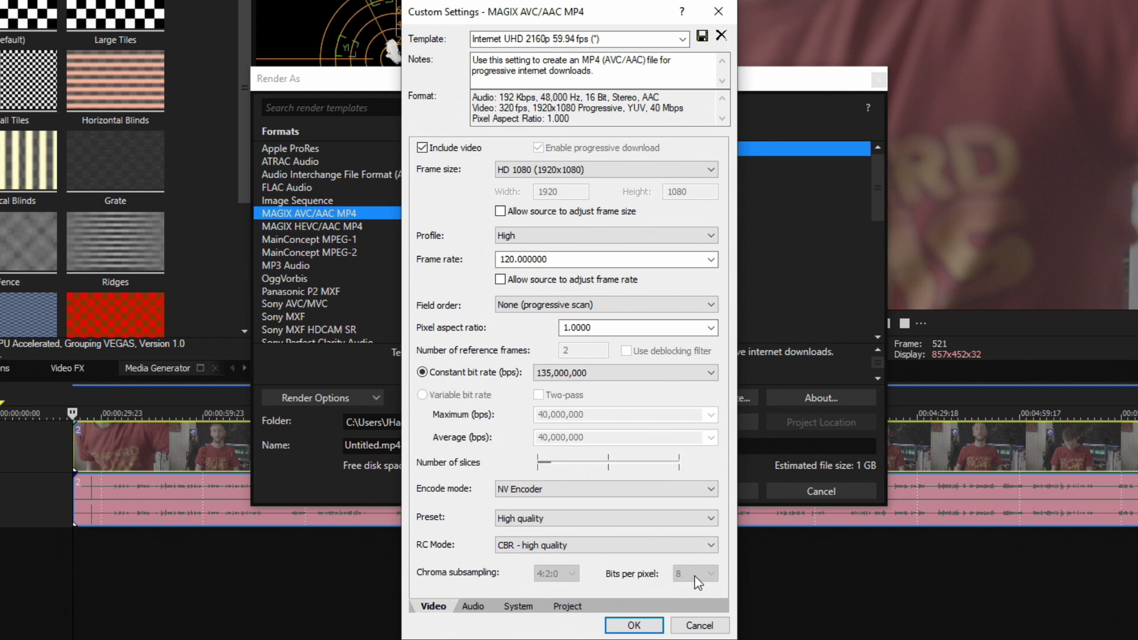
Set the audio sample rate to 48,000 Hz and the audio bit rate to 320,000 bps
click(473, 606)
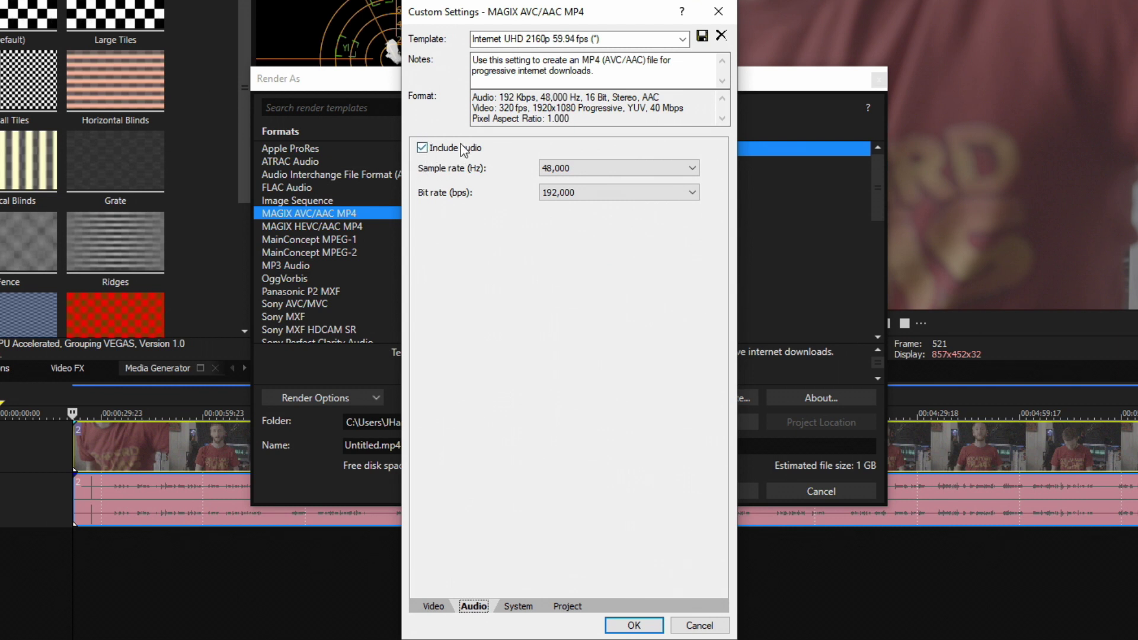
click(582, 172)
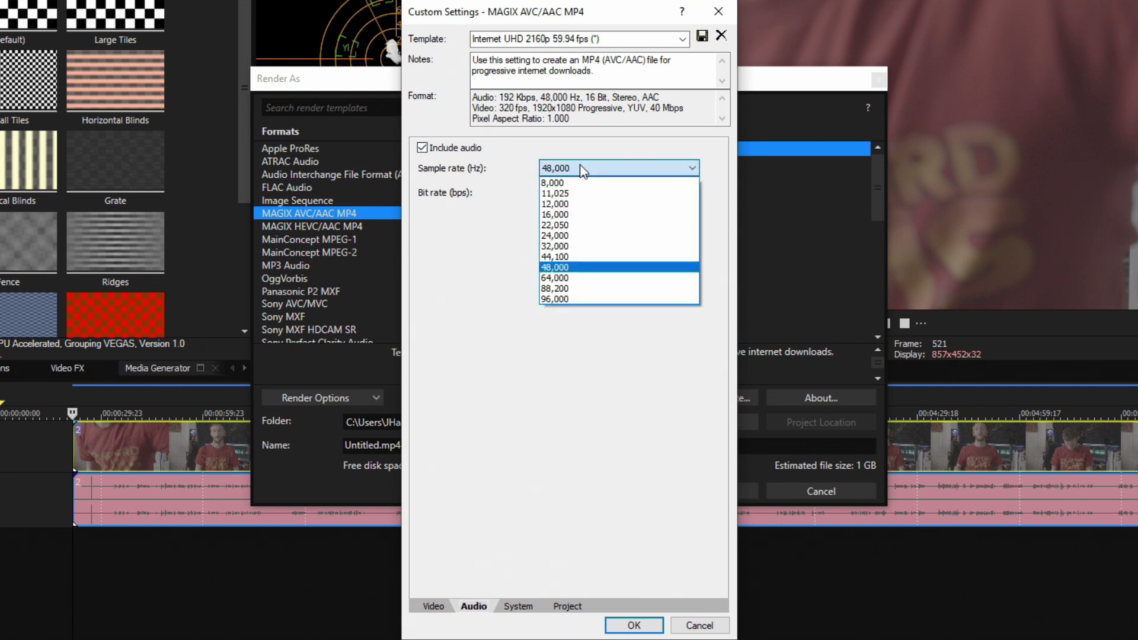
click(573, 268)
click(569, 192)
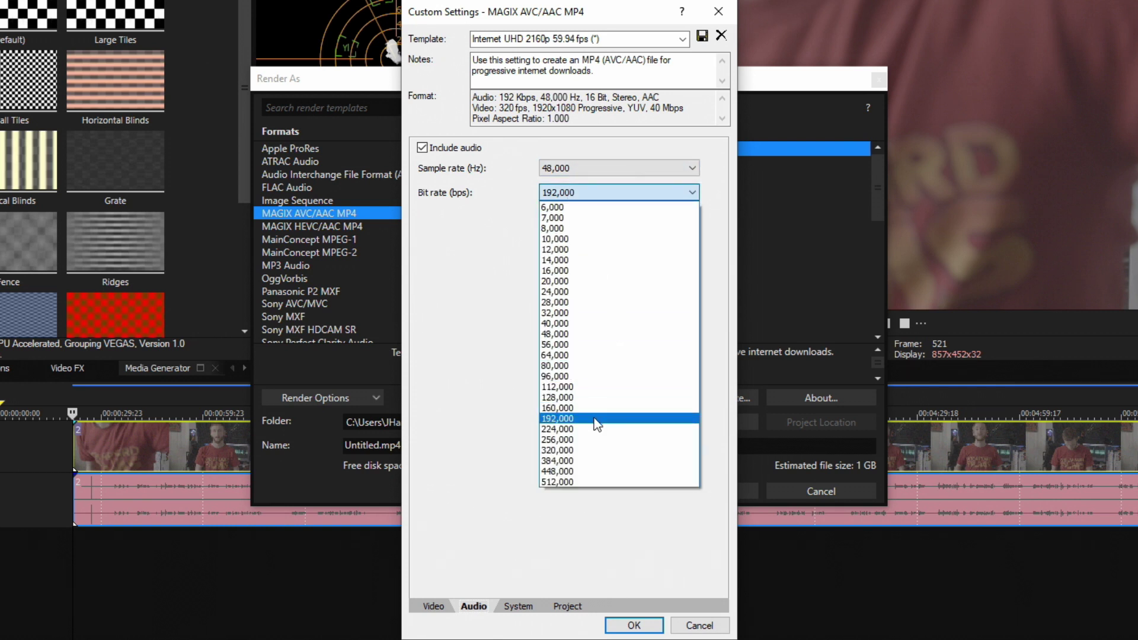
click(585, 450)
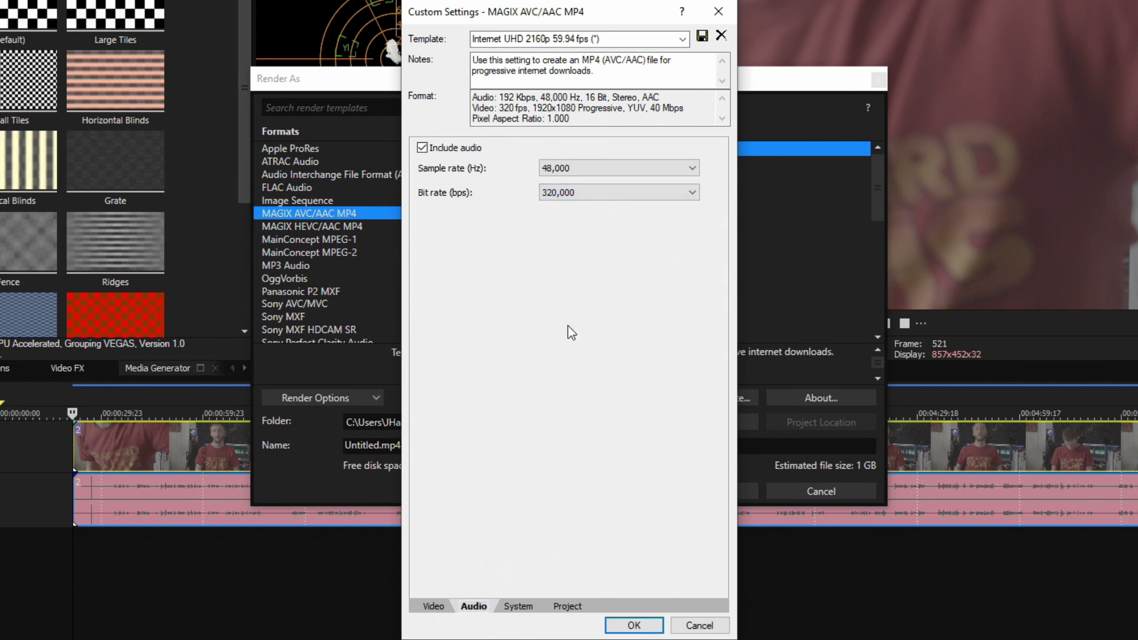
click(577, 193)
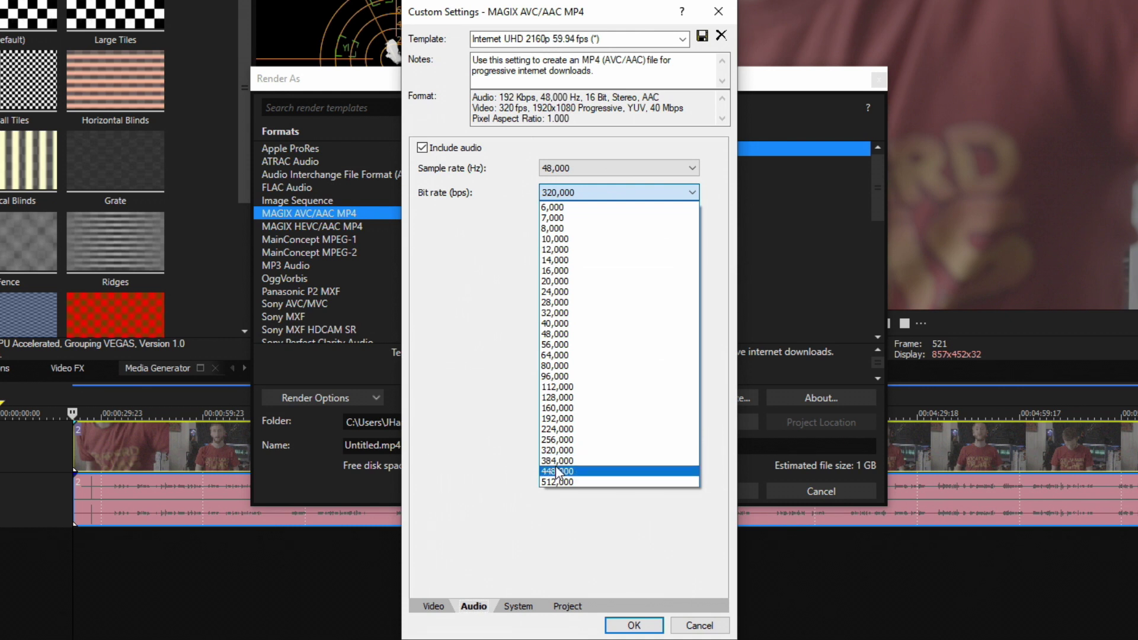
click(602, 452)
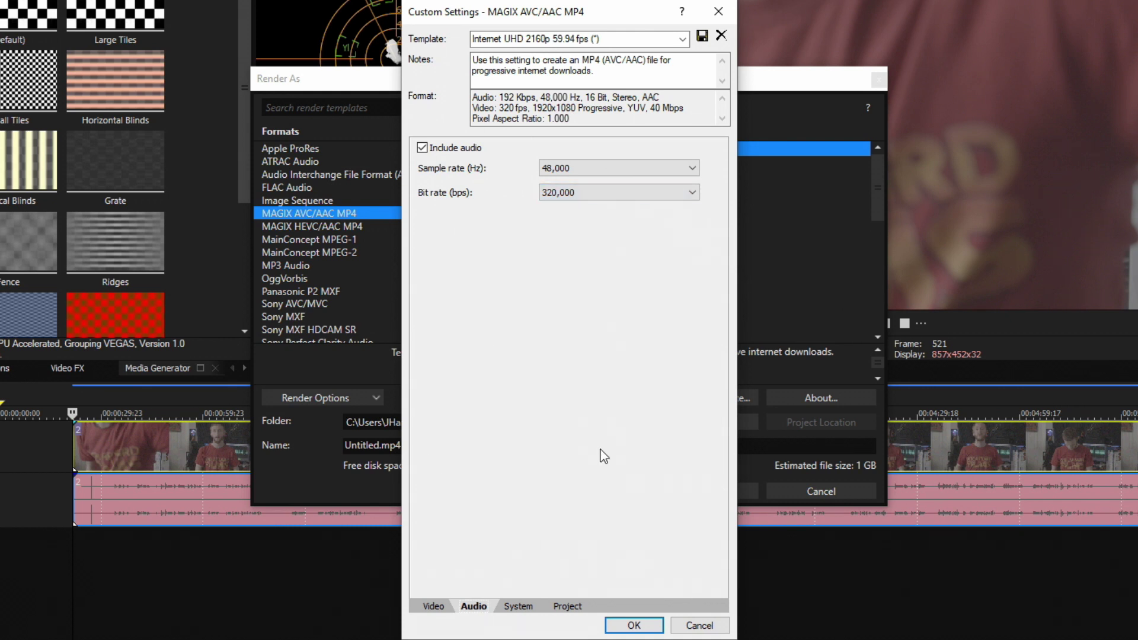
Review the system settings and set the project's video rendering quality to Best
click(519, 607)
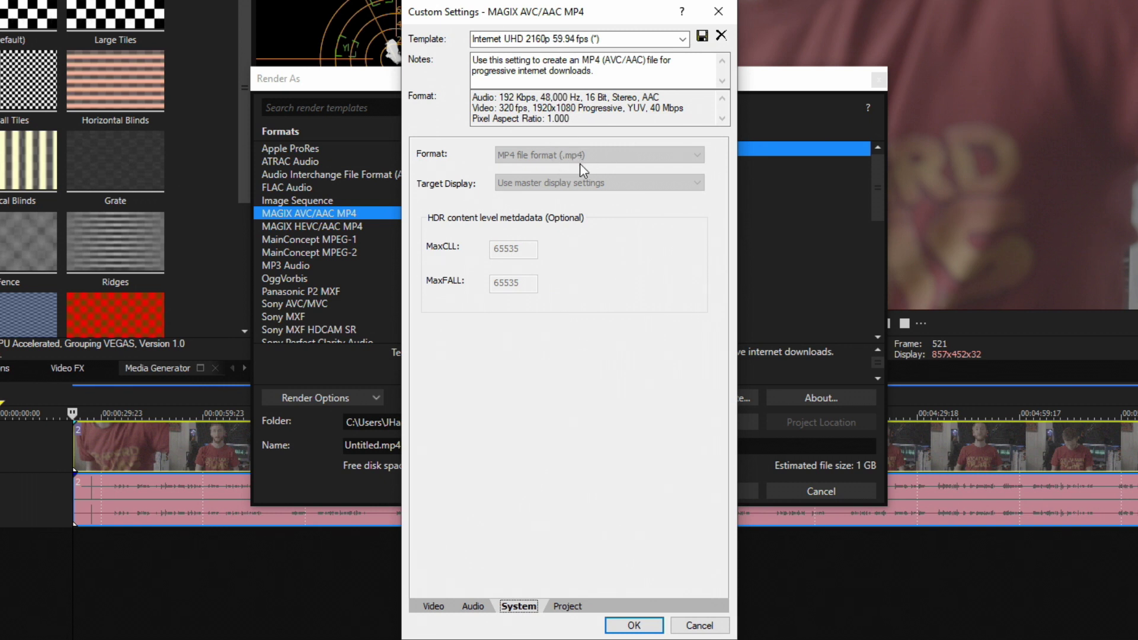
click(531, 612)
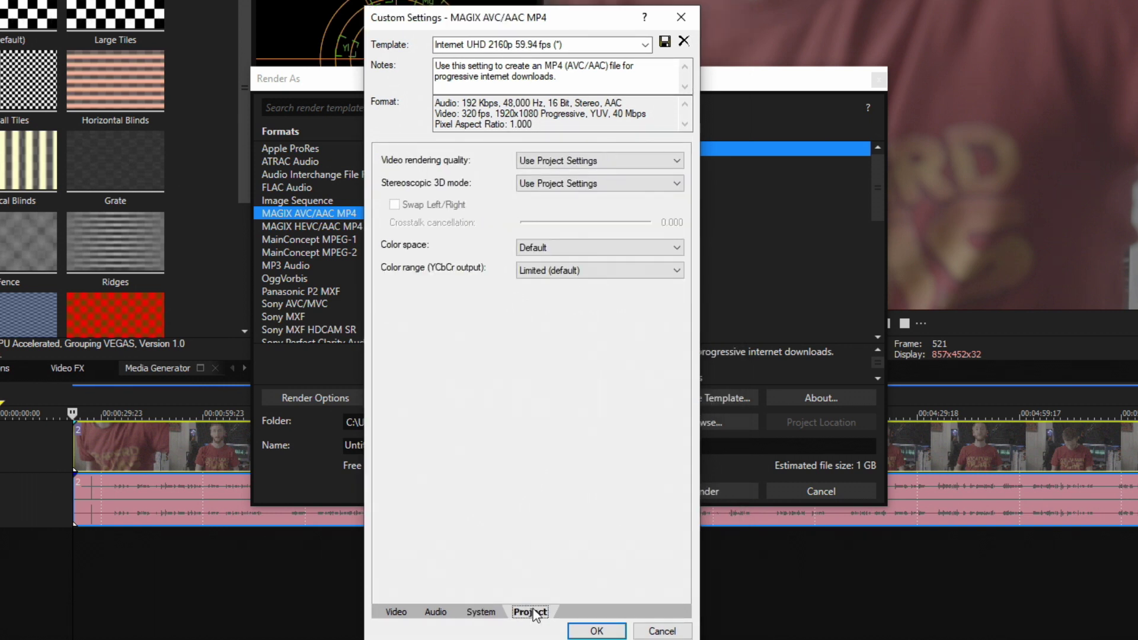
click(540, 162)
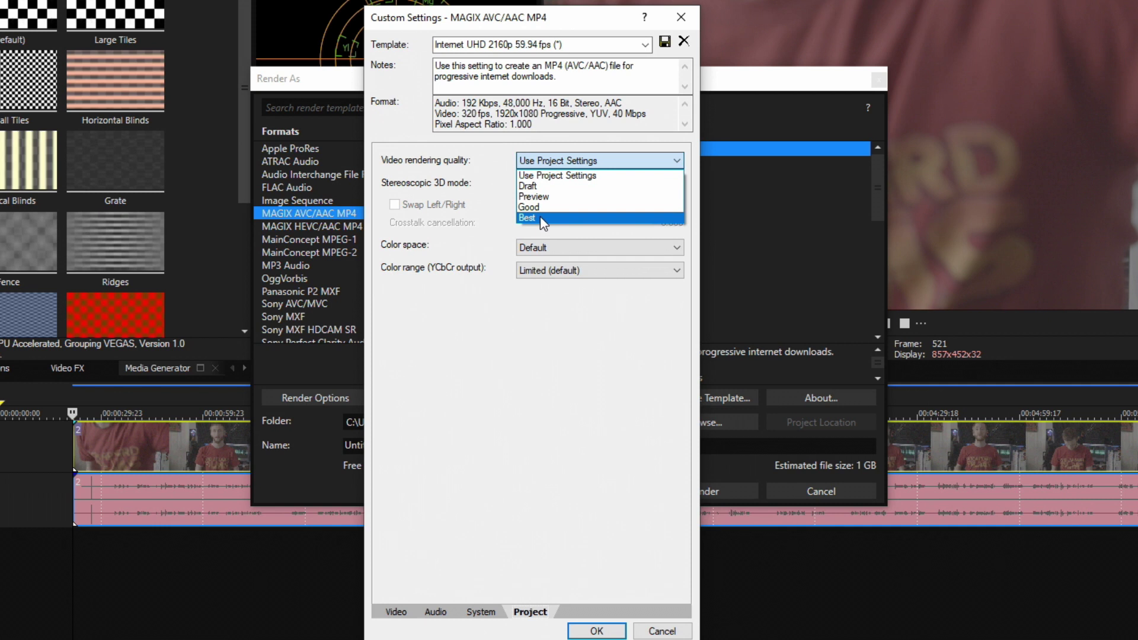
click(539, 216)
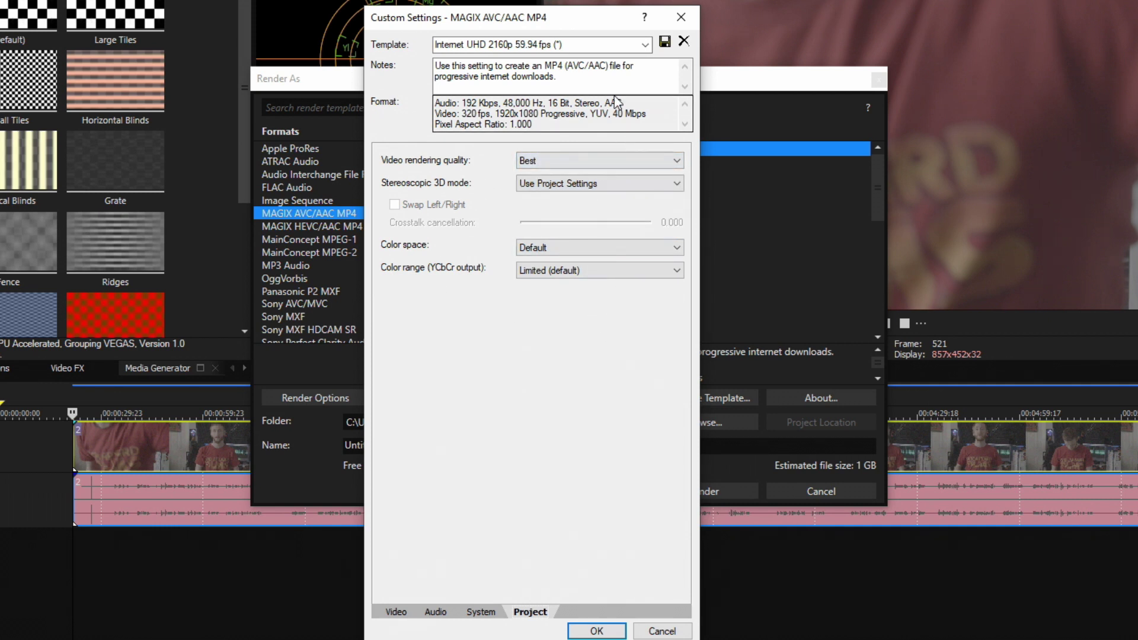
Save the custom render settings as a template named "rename it" and close the custom settings
click(567, 45)
text(rename it)
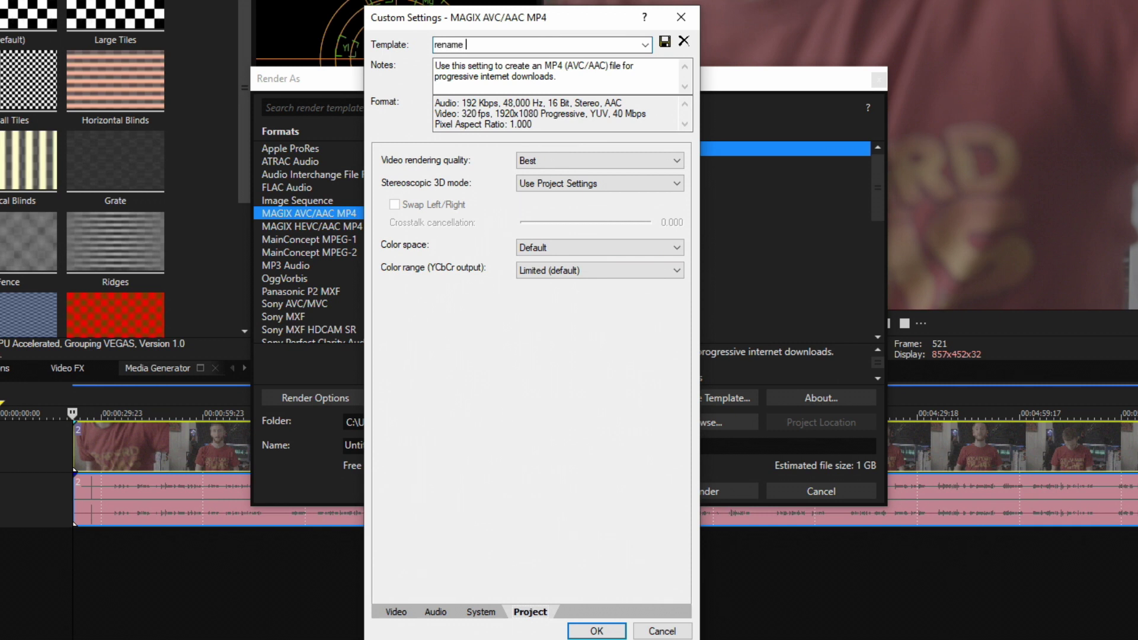
click(664, 43)
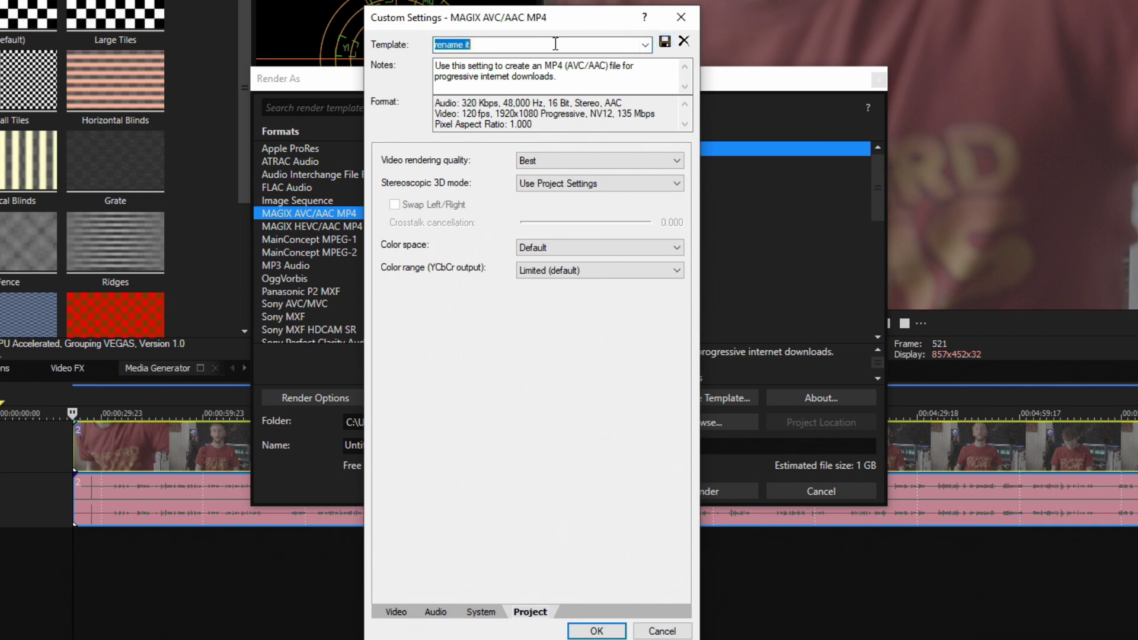
click(597, 631)
Mark the "rename it" template as a favorite and filter the render templates to show favorites only
scroll(571, 327, down, 1)
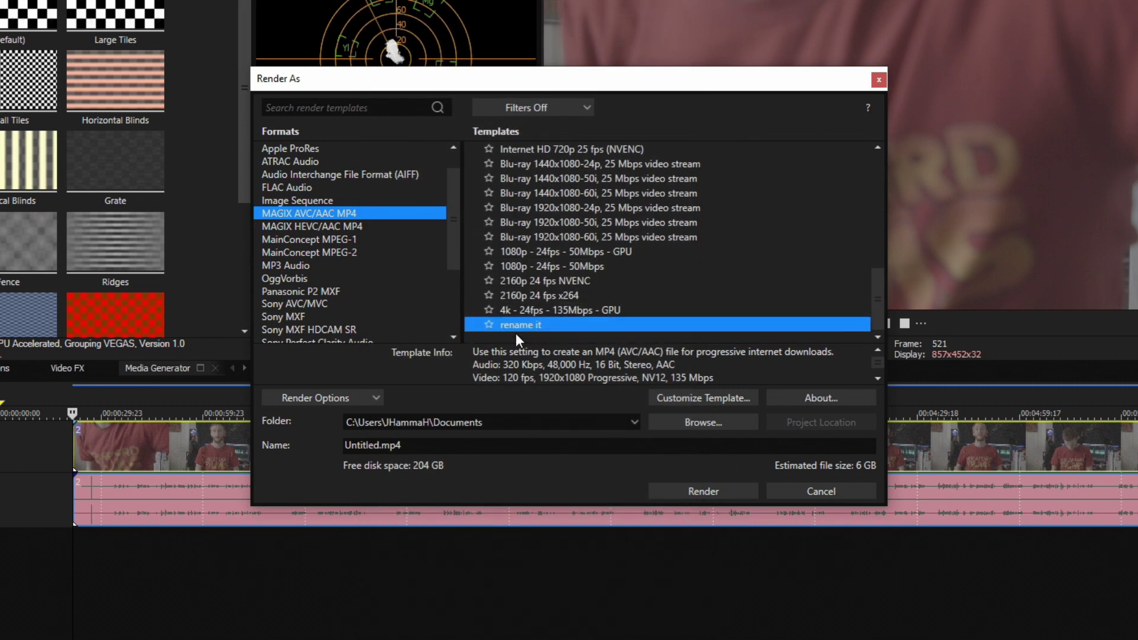
click(489, 325)
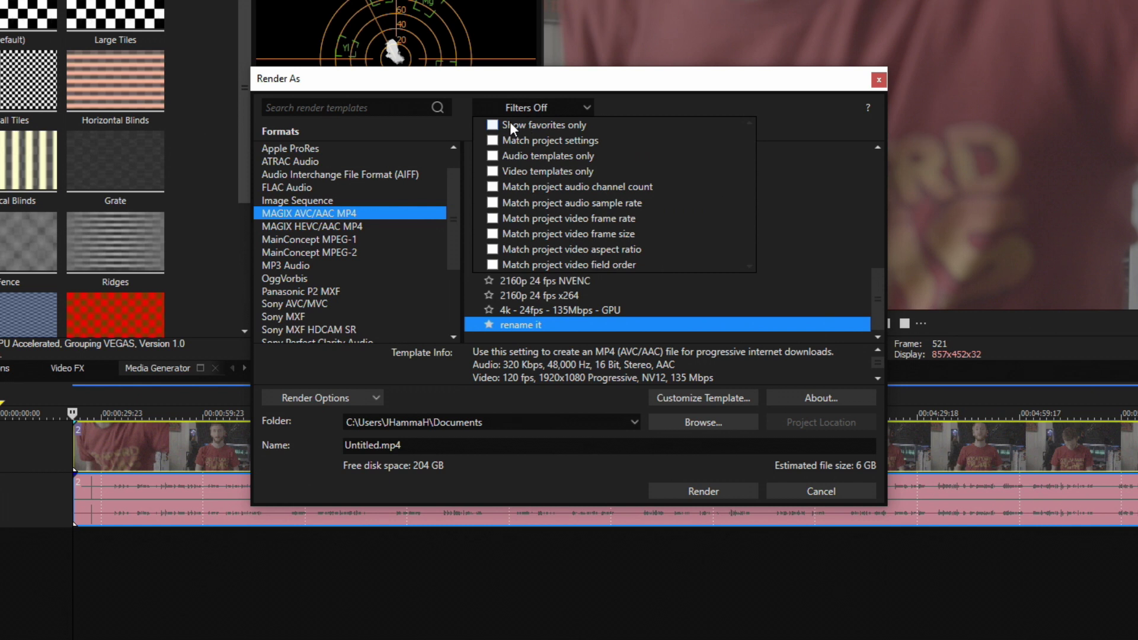
click(493, 125)
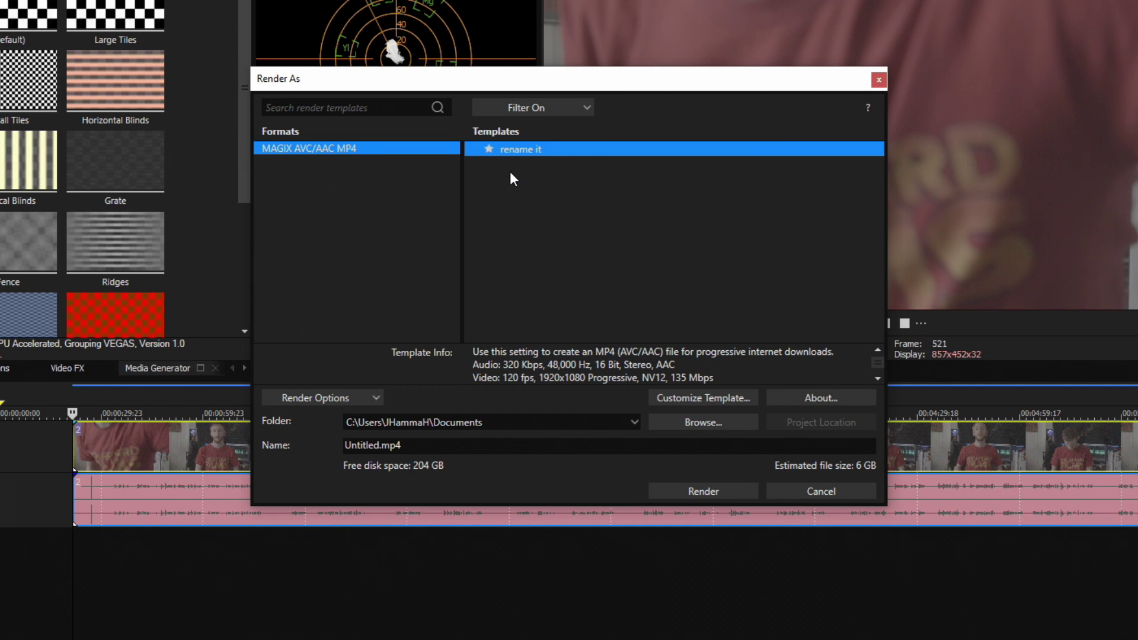
Name the output file "name it.mp4" and start rendering with the "rename it" template
click(528, 151)
click(697, 489)
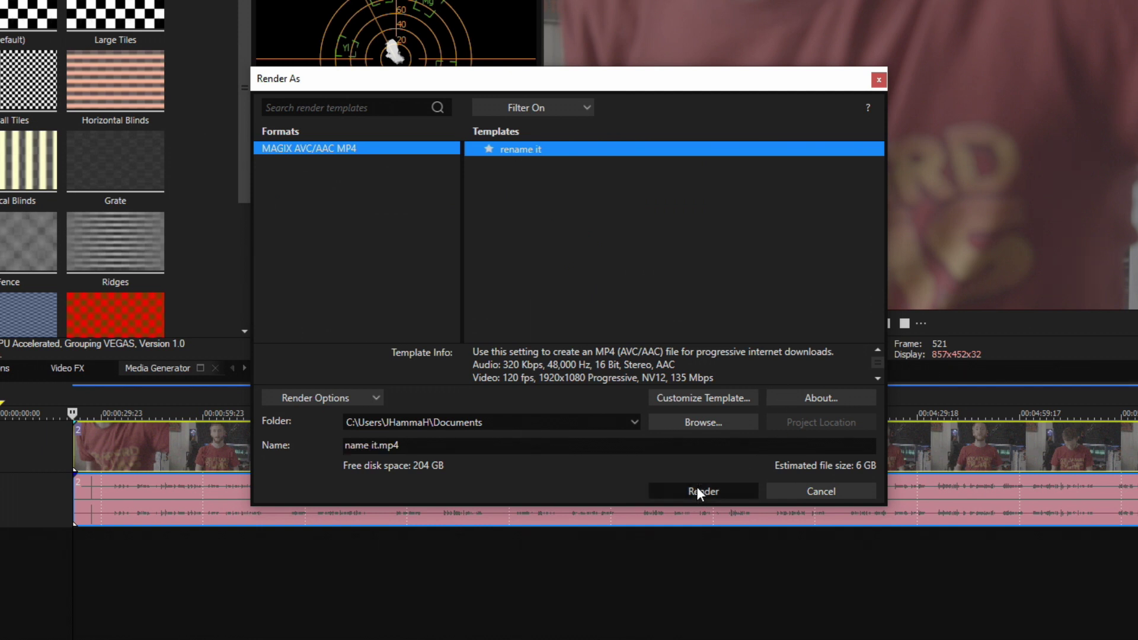